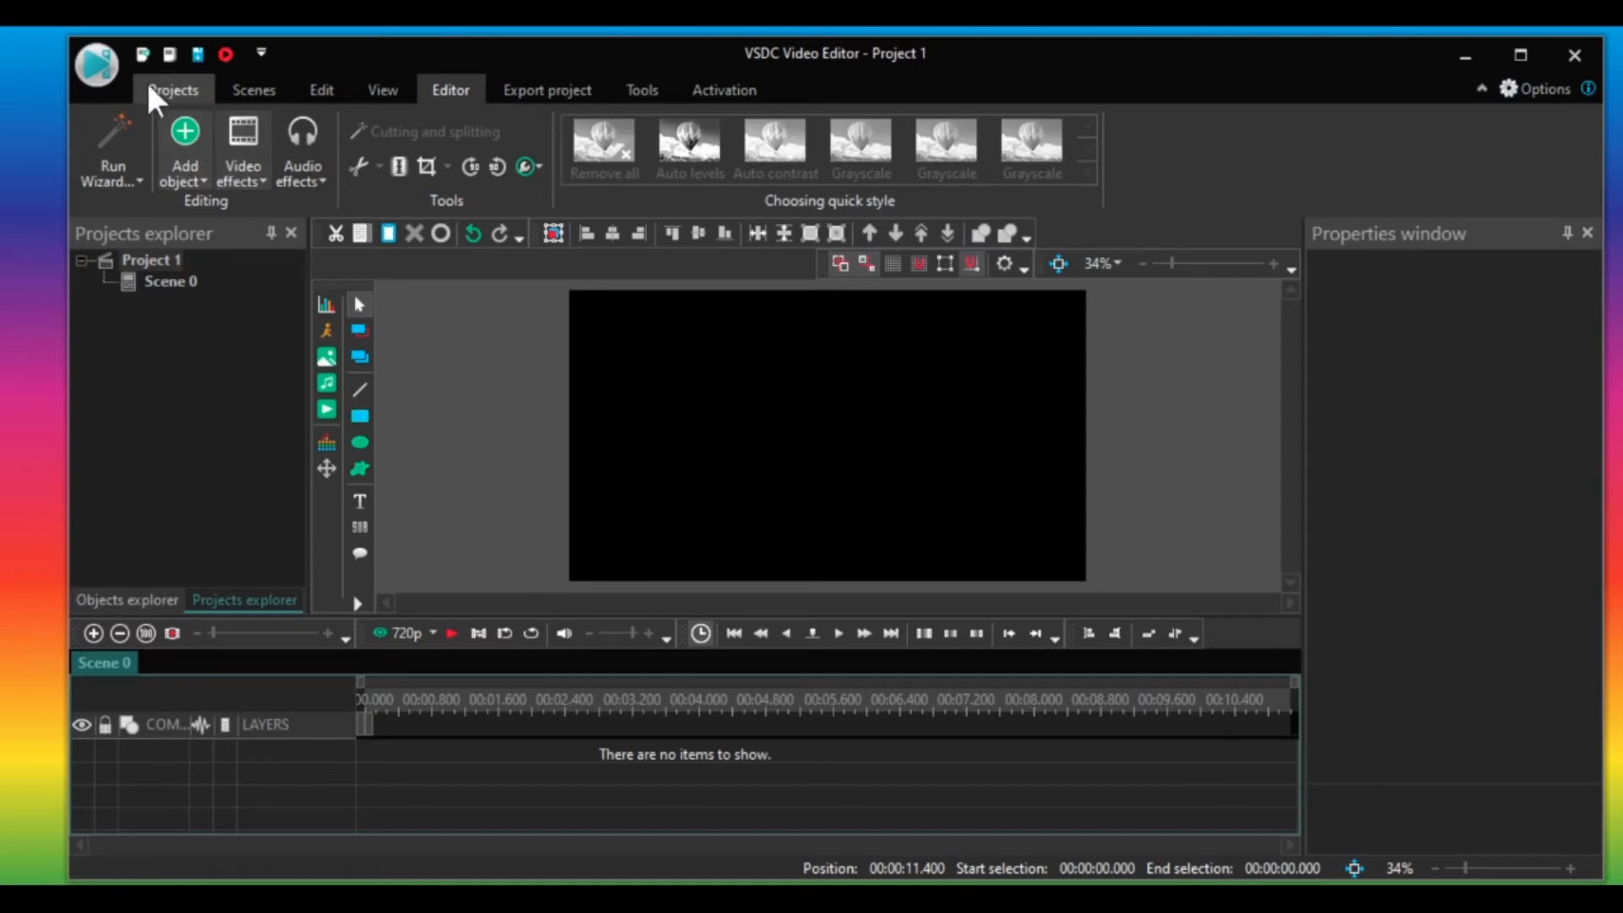
# Import the video "the park" from the Downloads folder onto the scene as a new layer.
pyautogui.click(175, 91)
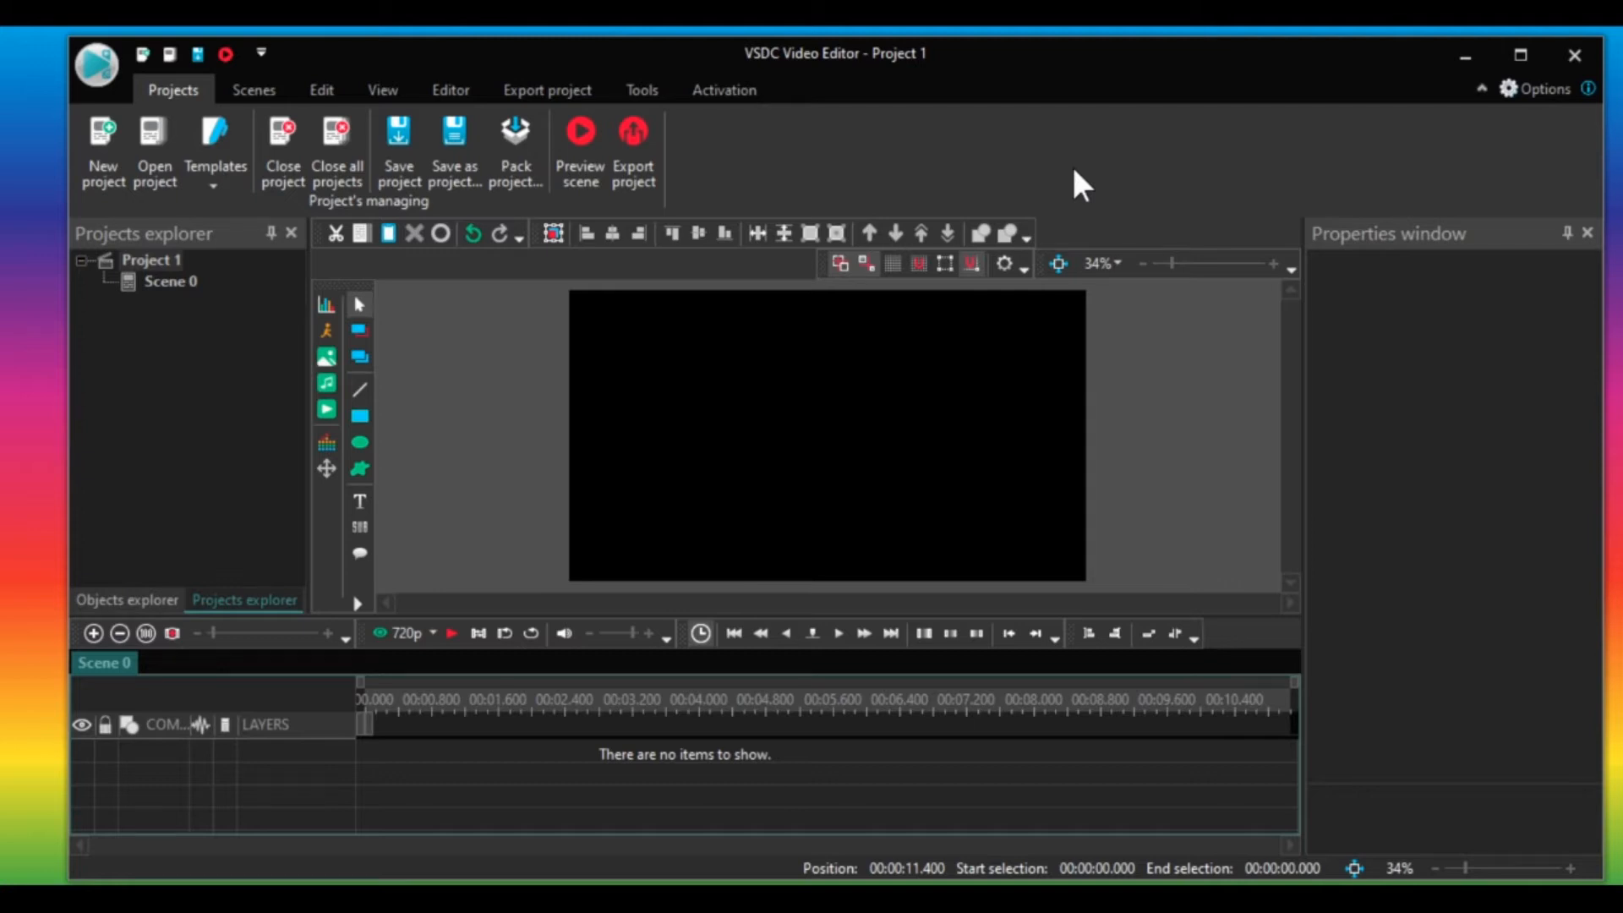
pyautogui.click(326, 409)
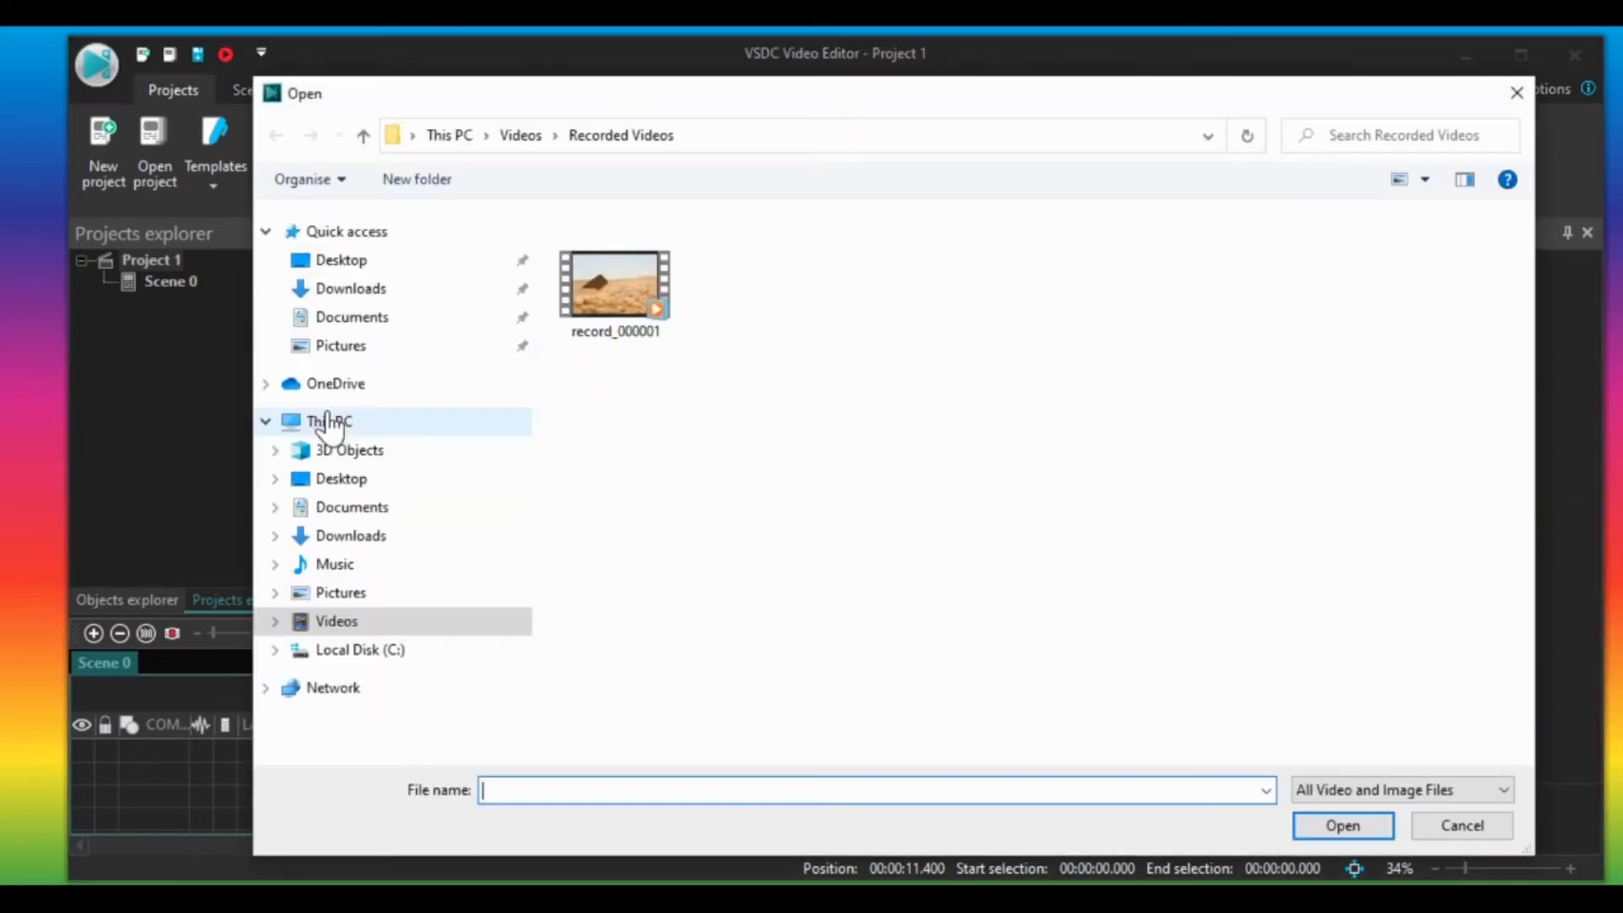
pyautogui.click(361, 542)
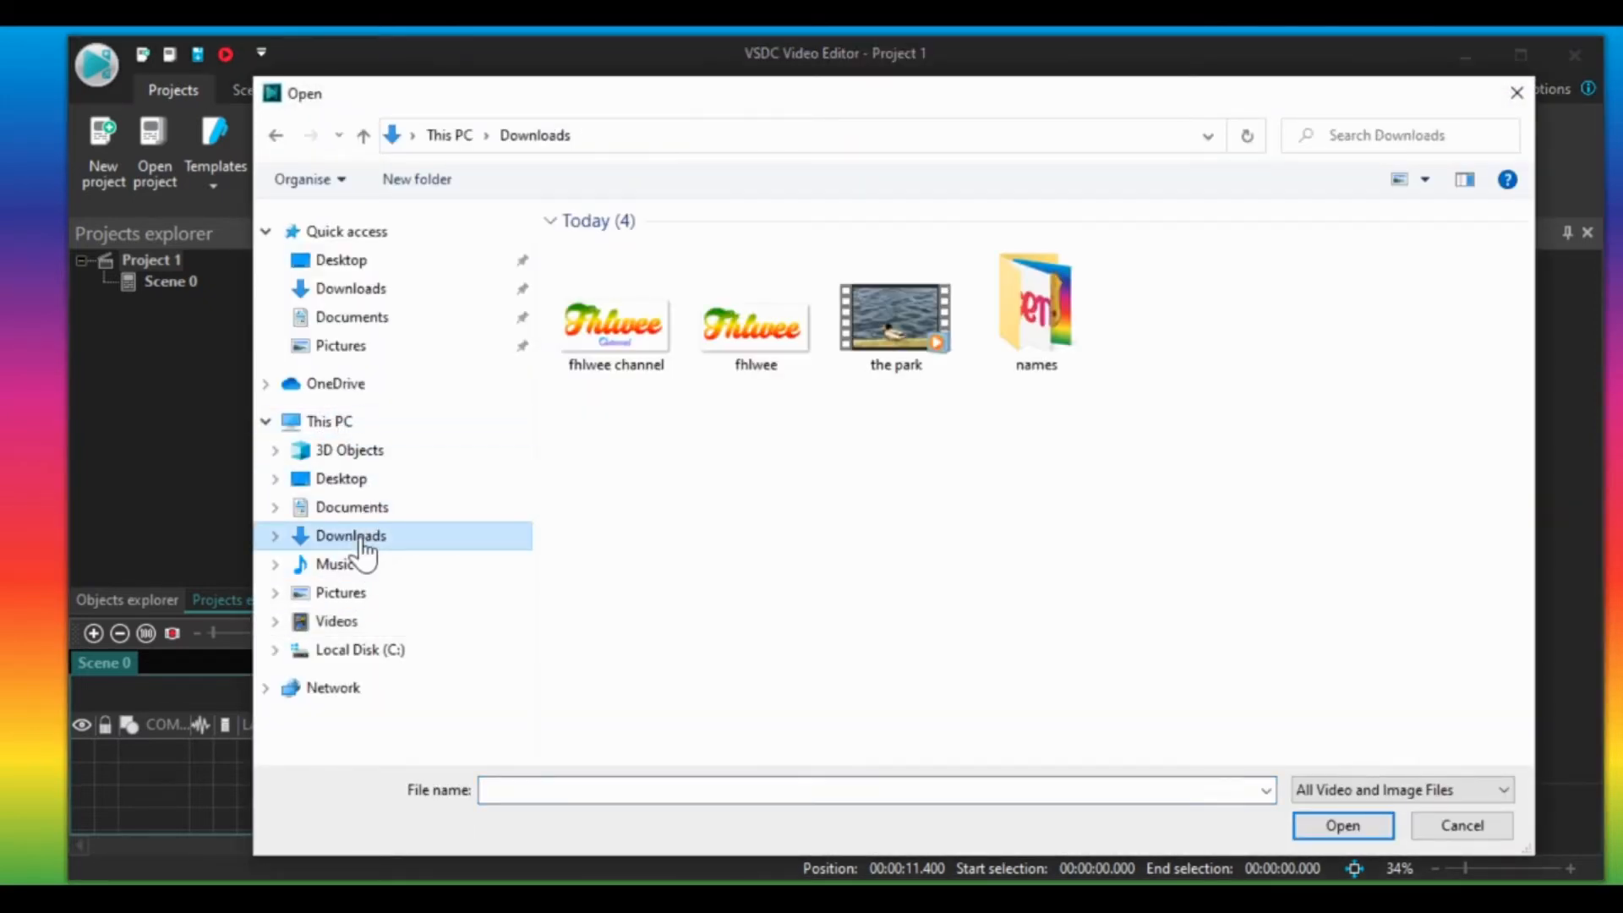
pyautogui.doubleClick(885, 326)
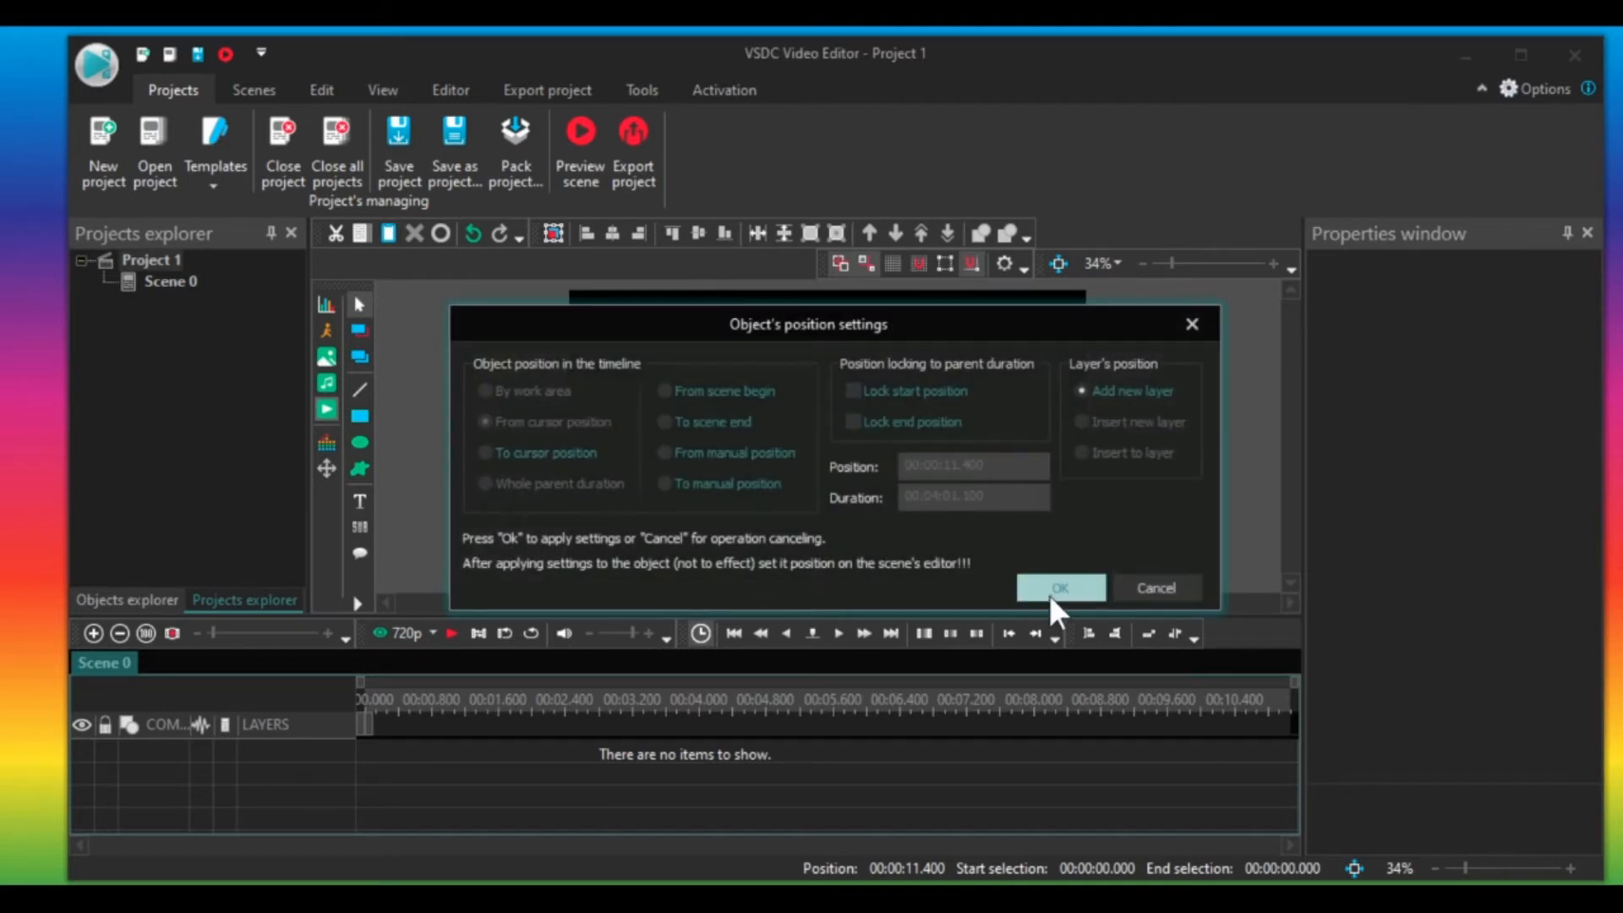
pyautogui.click(1050, 594)
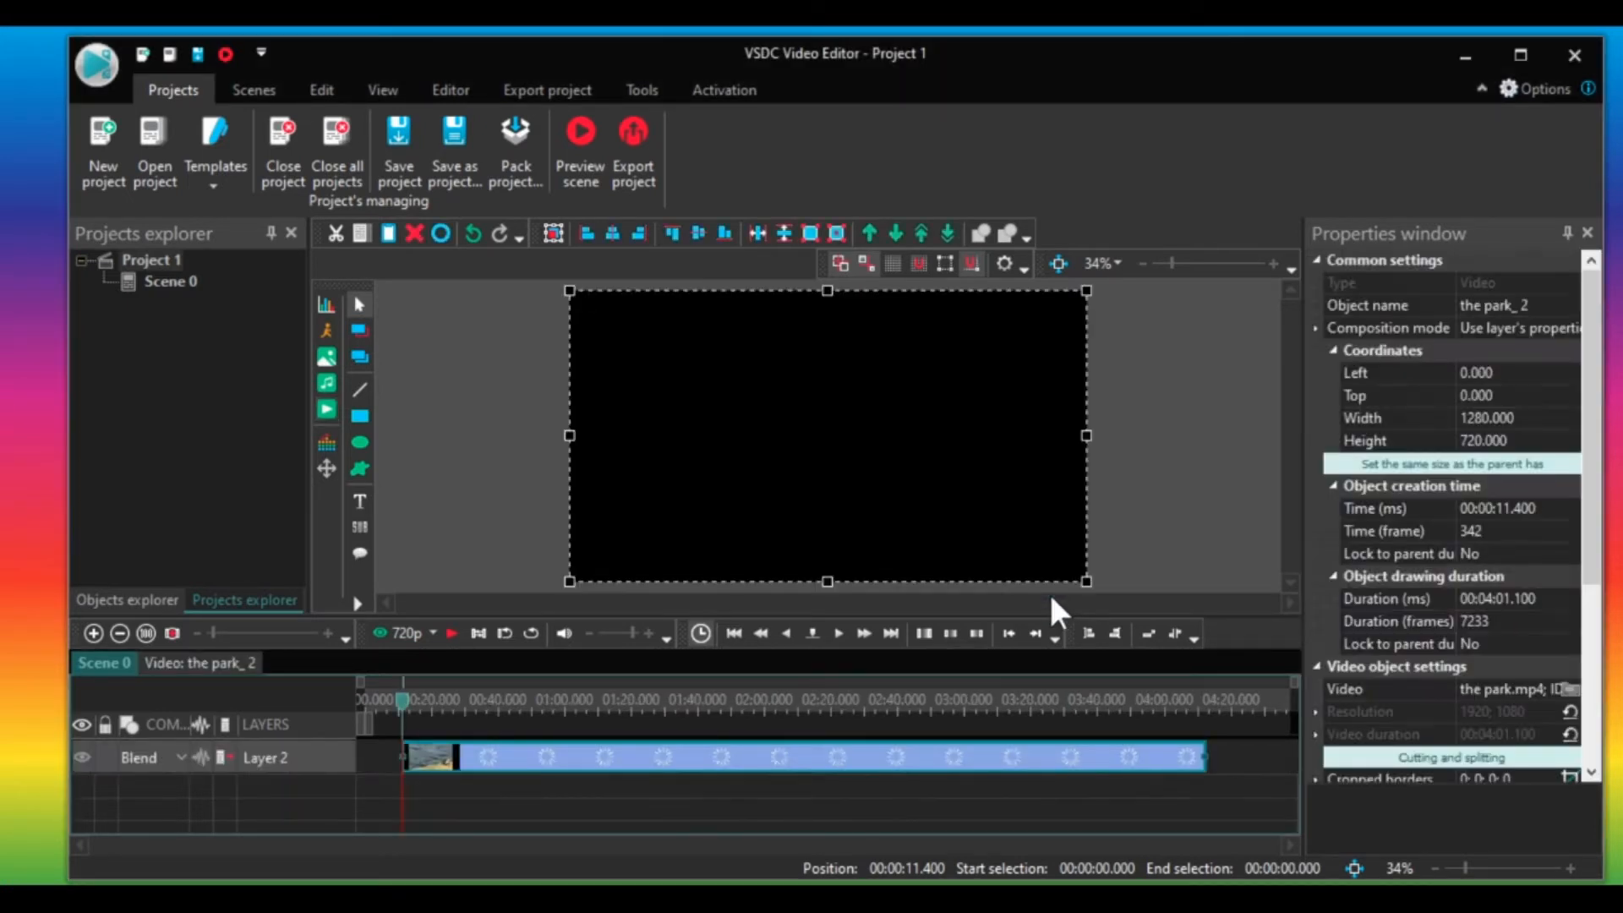
# Move the video clip to the very start of the timeline.
pyautogui.moveTo(623, 768); pyautogui.dragTo(545, 771)
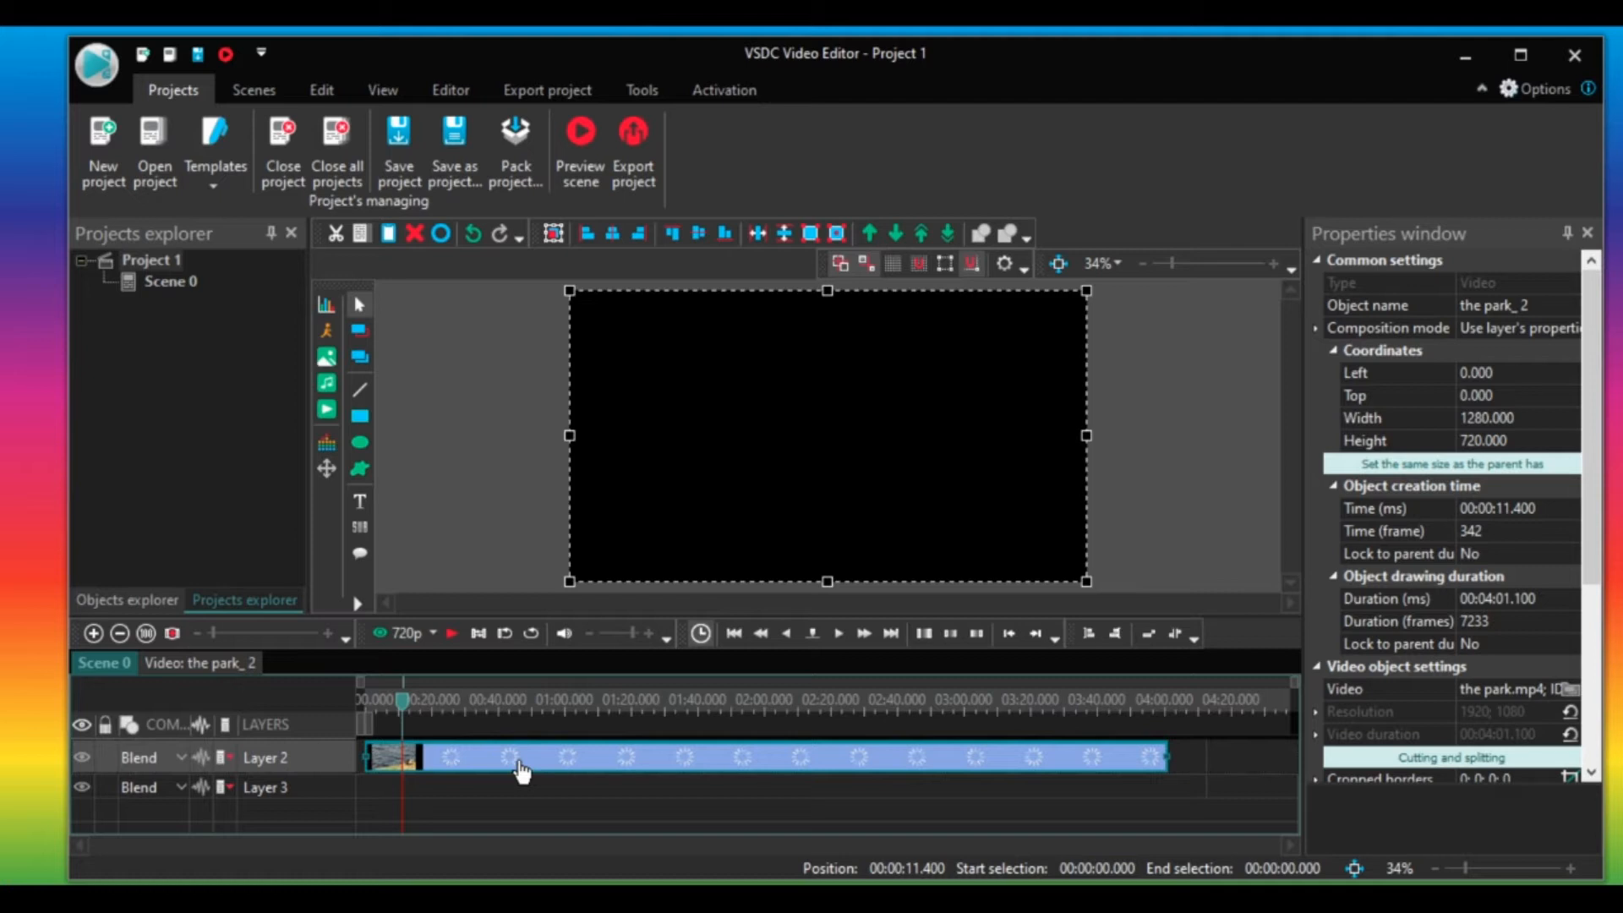
pyautogui.moveTo(522, 771); pyautogui.dragTo(520, 770)
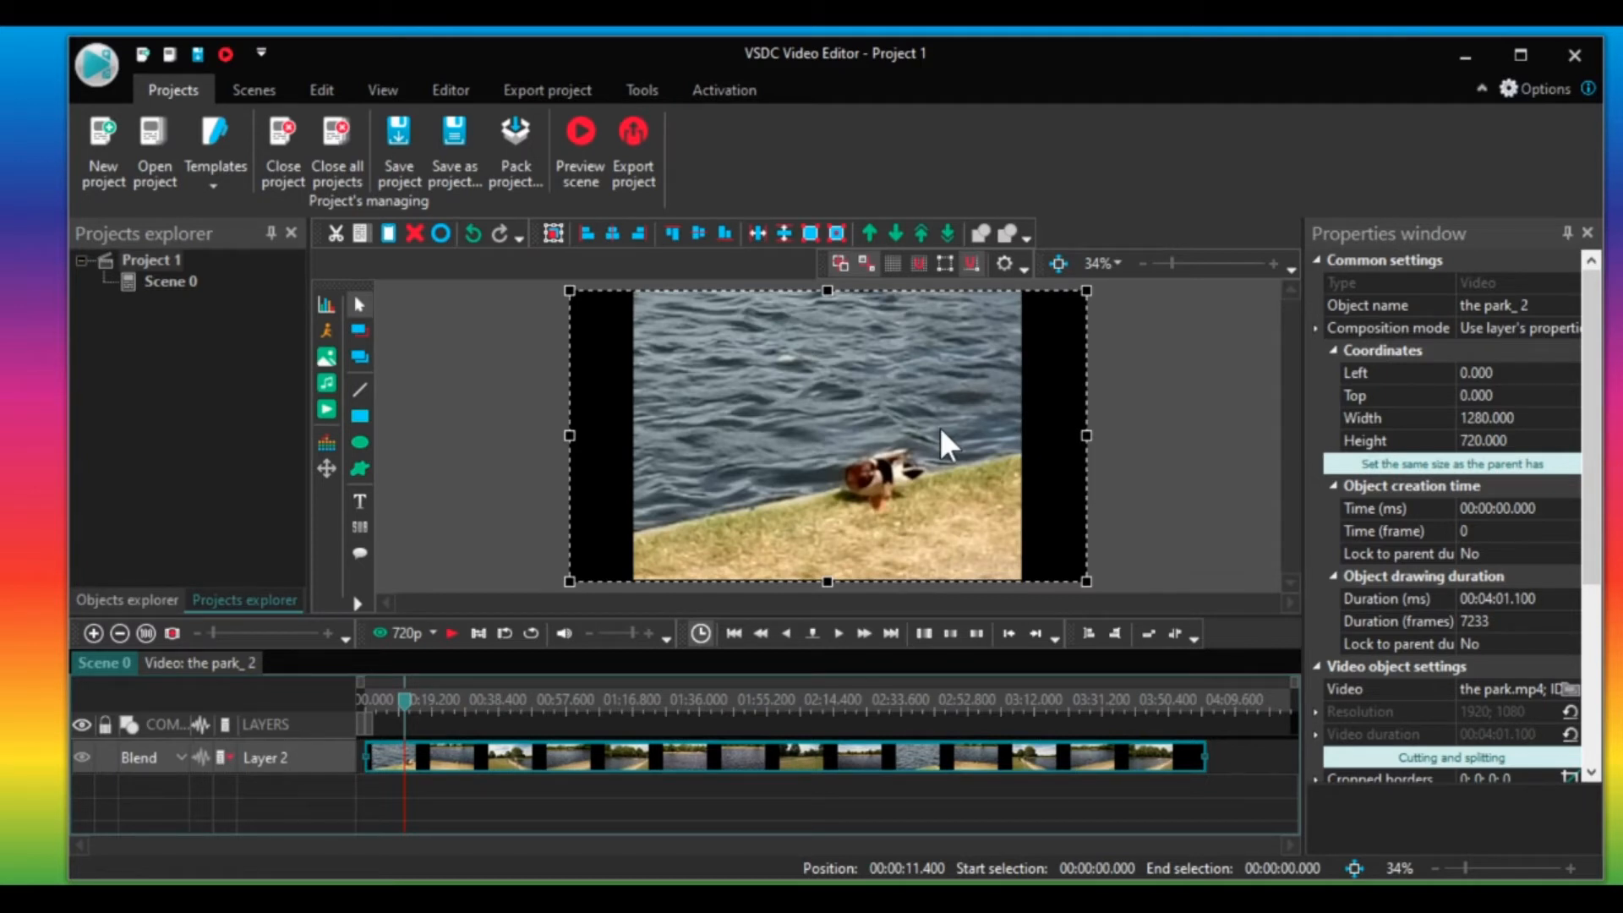
pyautogui.click(483, 428)
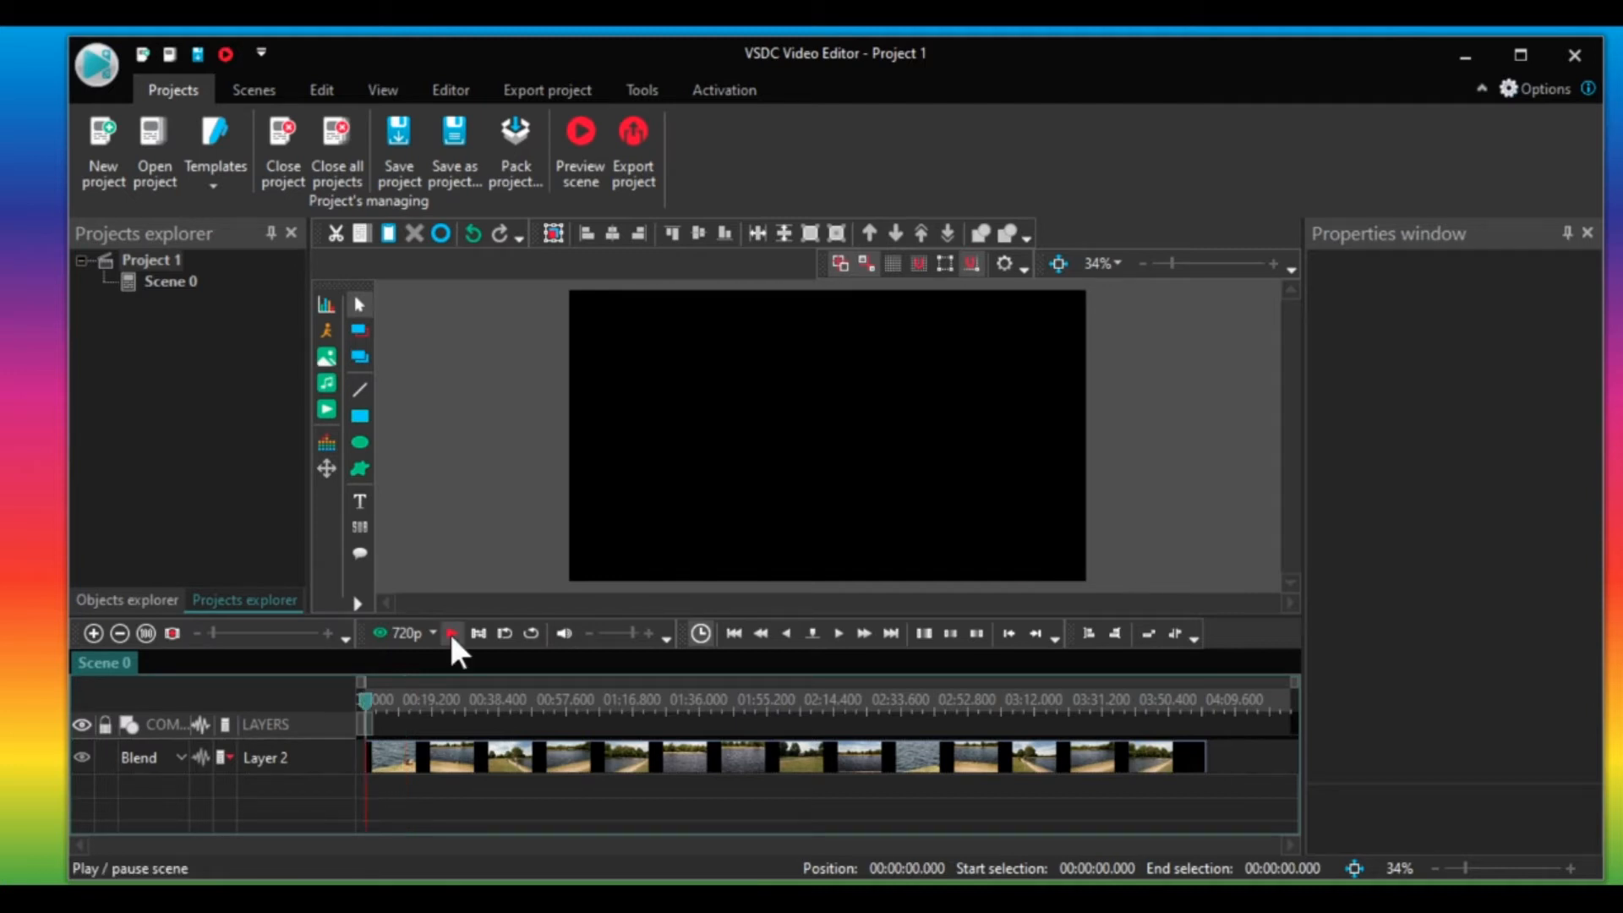
# Play and stop the scene preview to check the video.
pyautogui.click(451, 634)
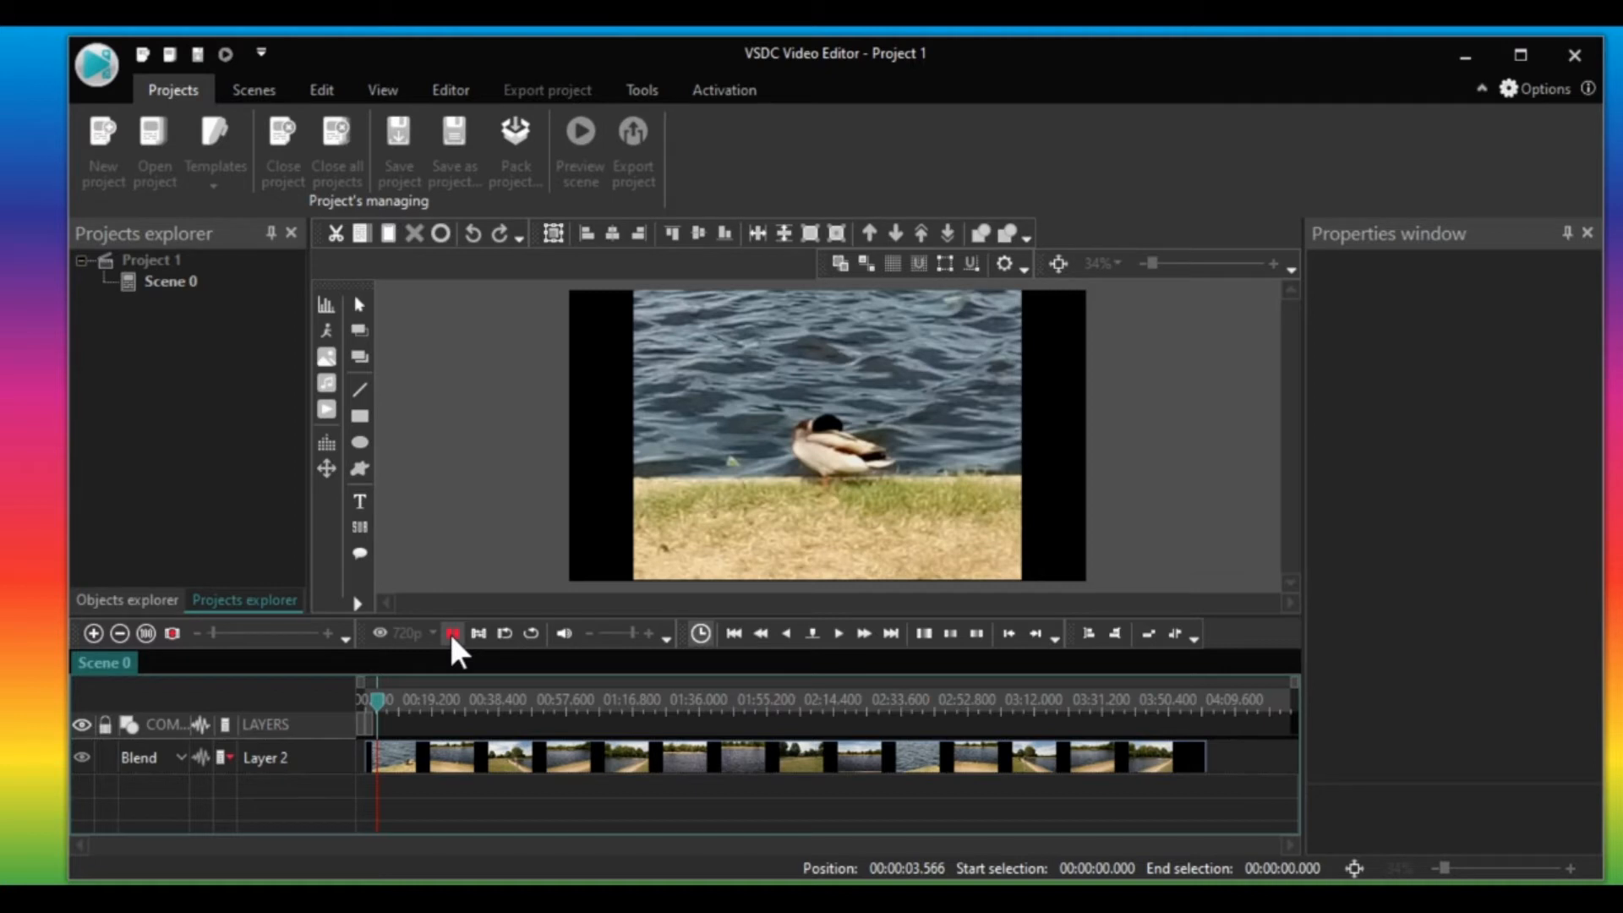
pyautogui.click(452, 634)
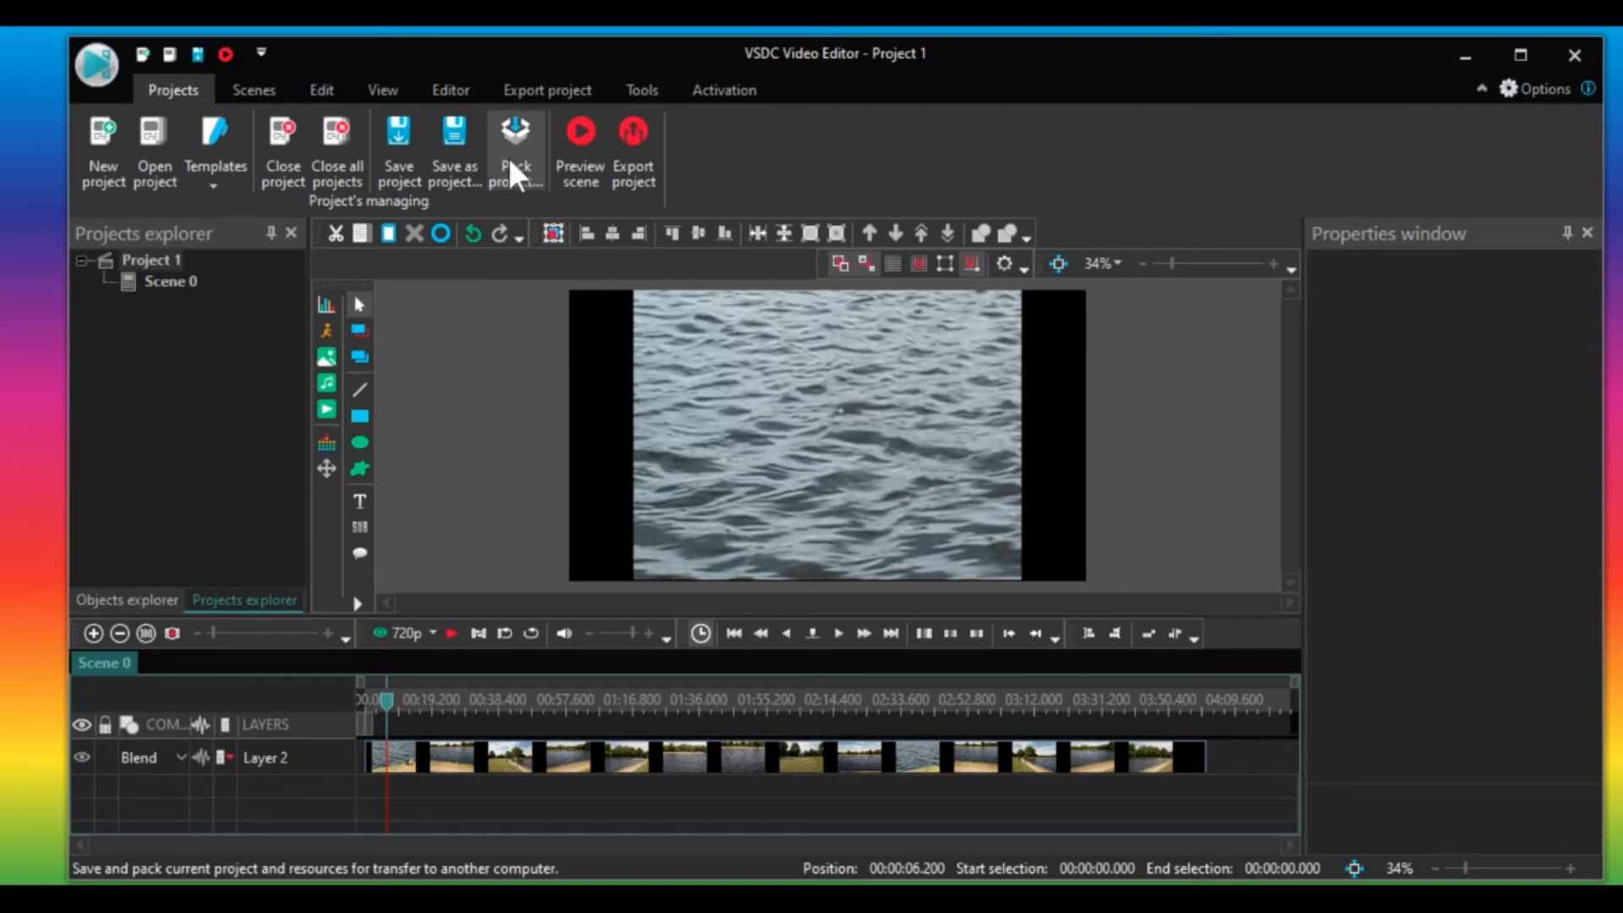
# Add a text object, drawing its box over the centre of the video, and enter "My Video".
pyautogui.click(455, 88)
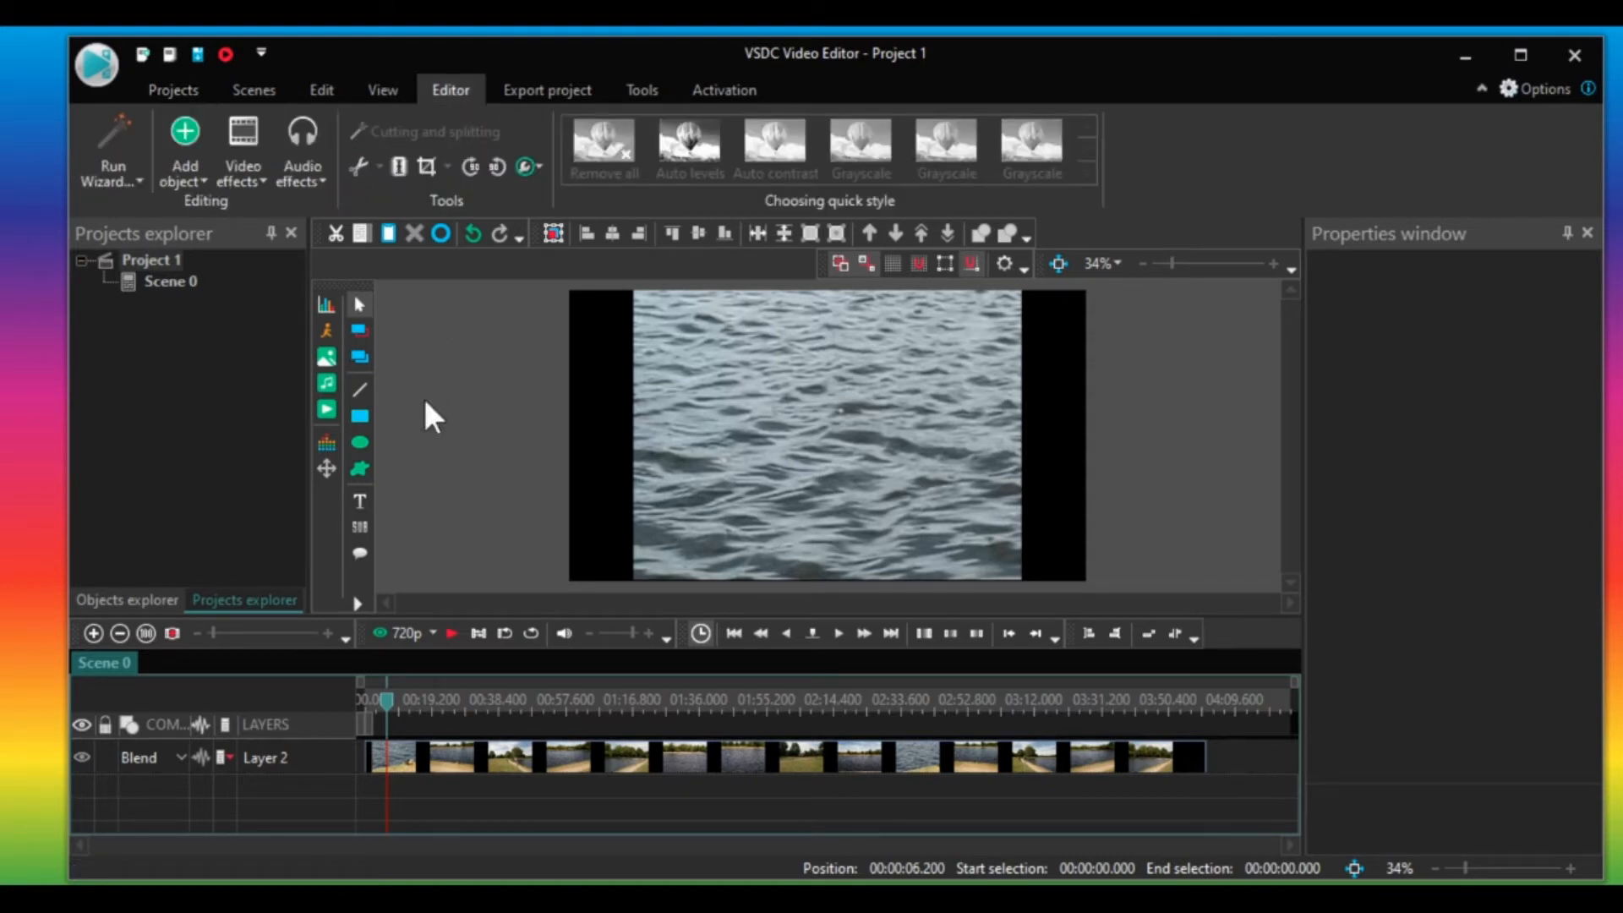
pyautogui.click(360, 500)
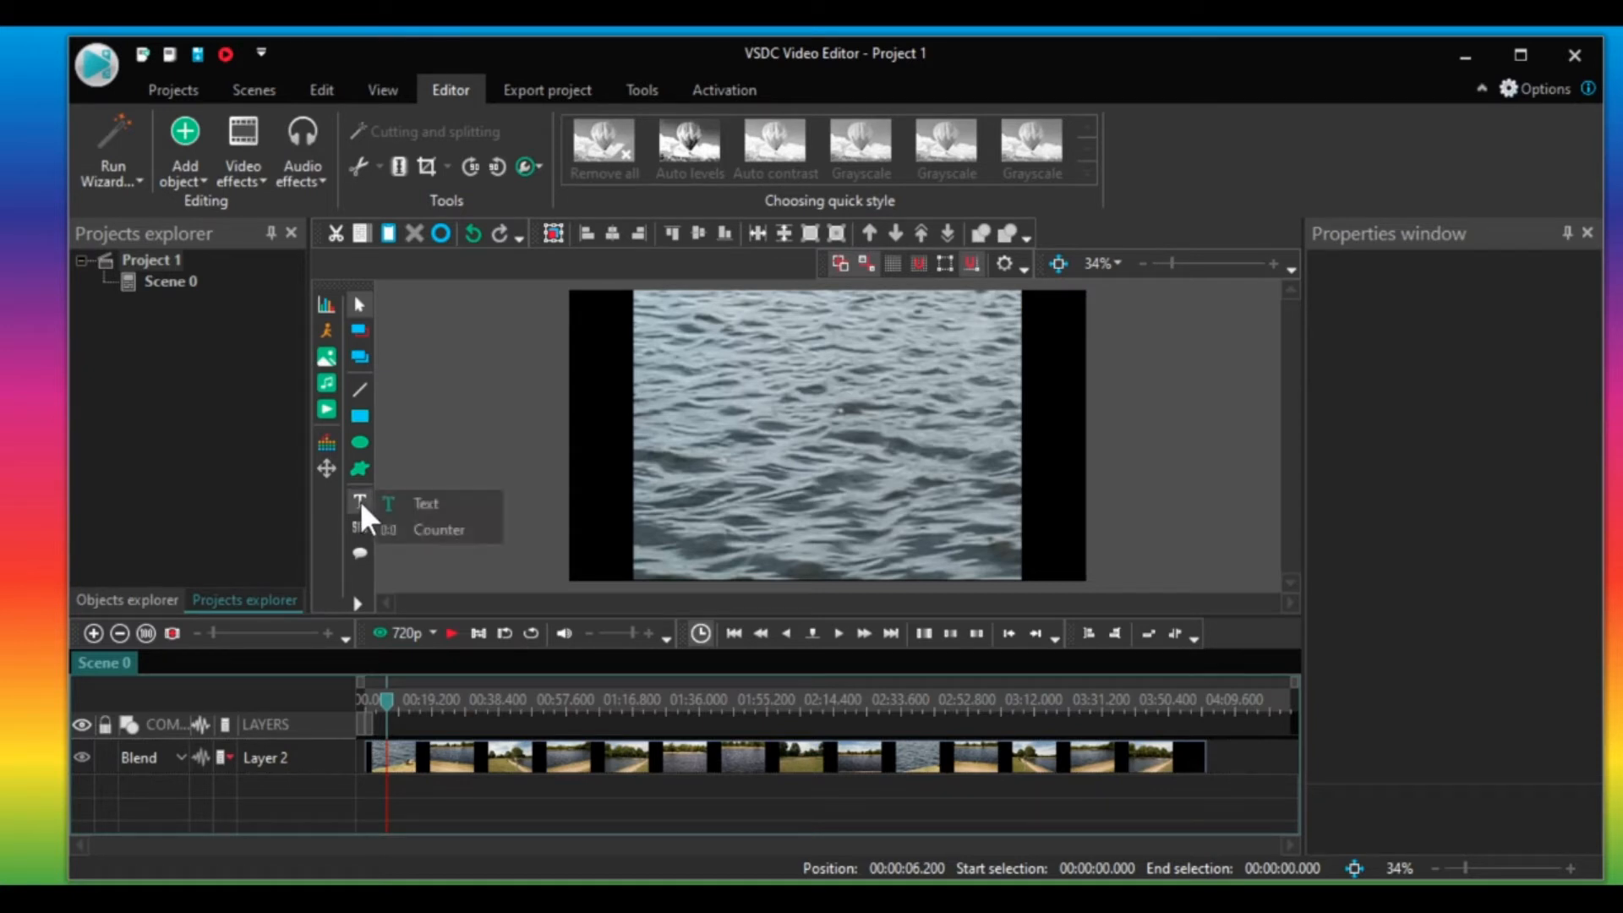
pyautogui.click(430, 504)
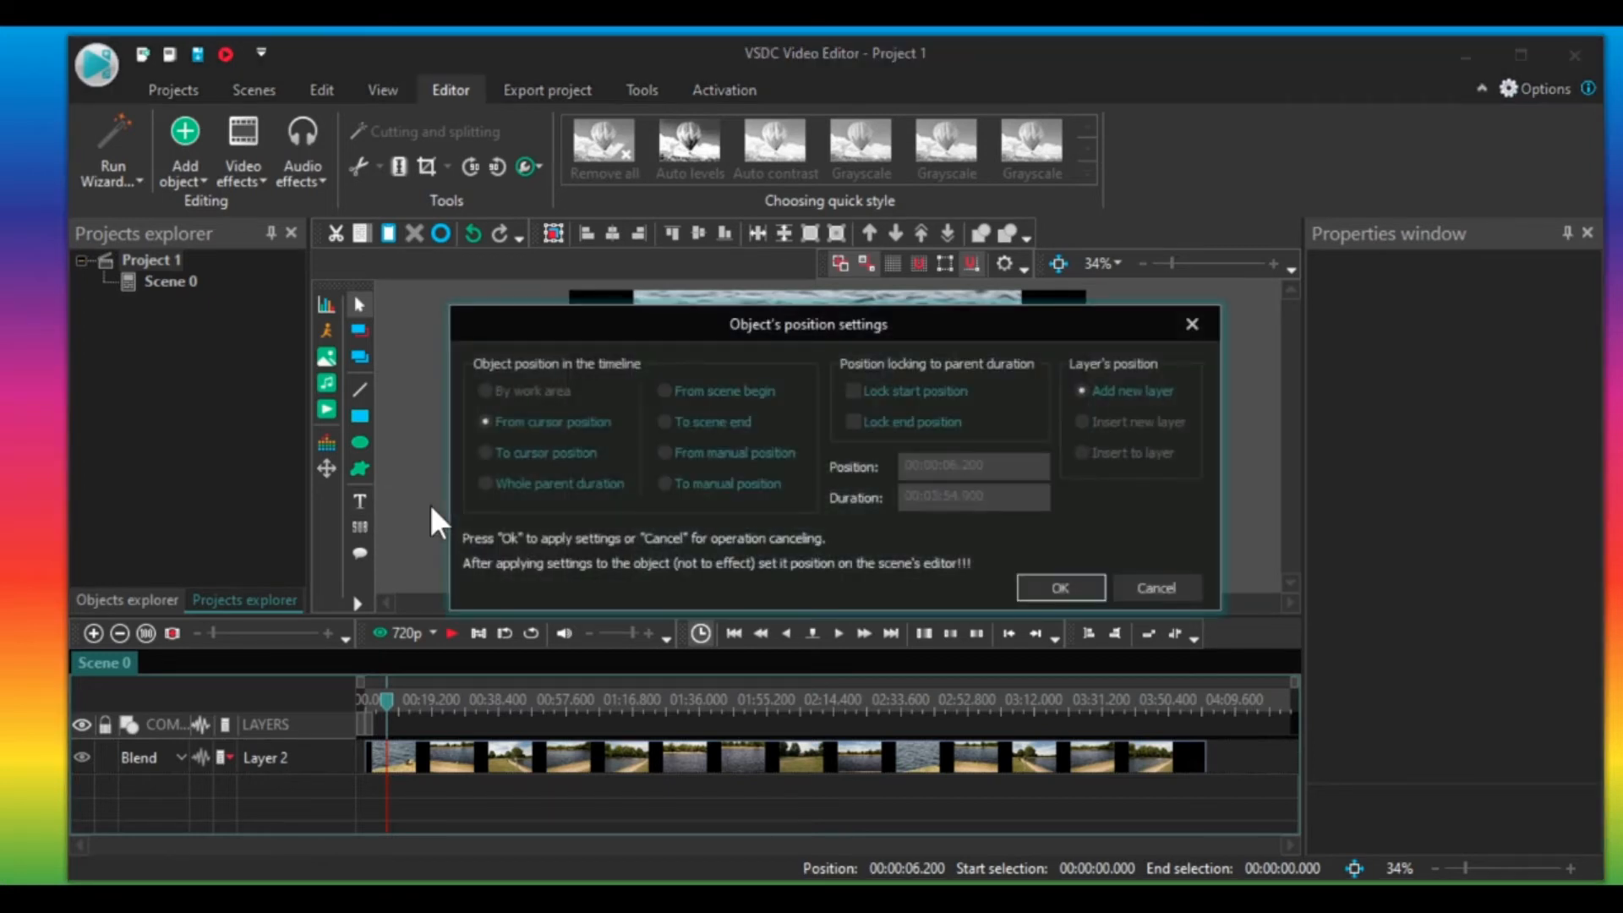
pyautogui.click(1058, 588)
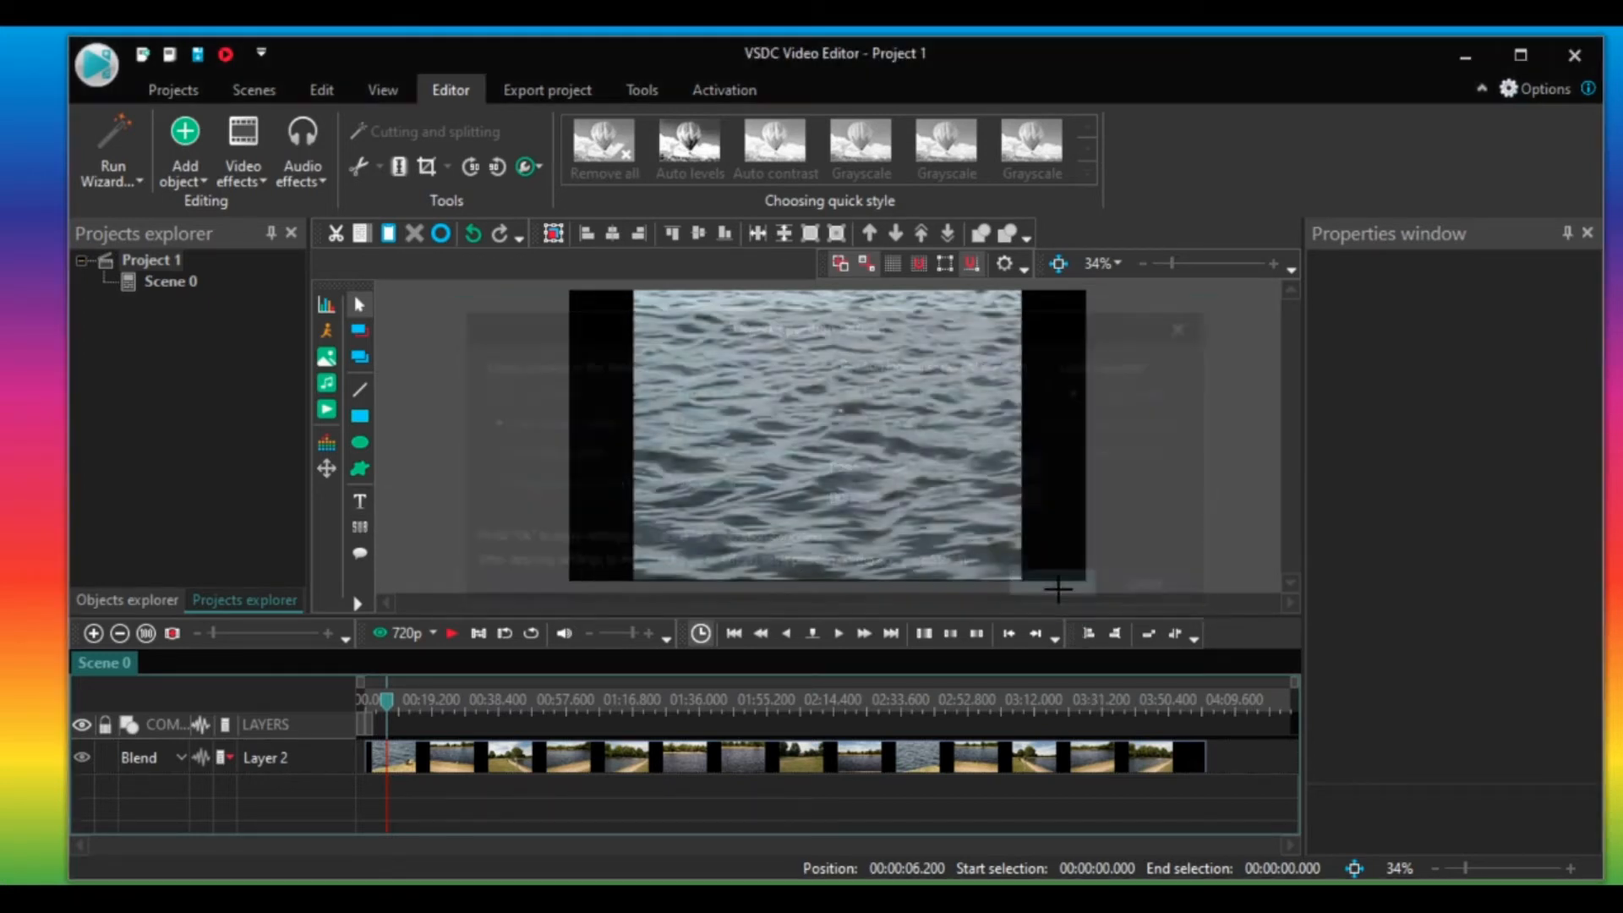
pyautogui.moveTo(700, 367); pyautogui.dragTo(978, 512)
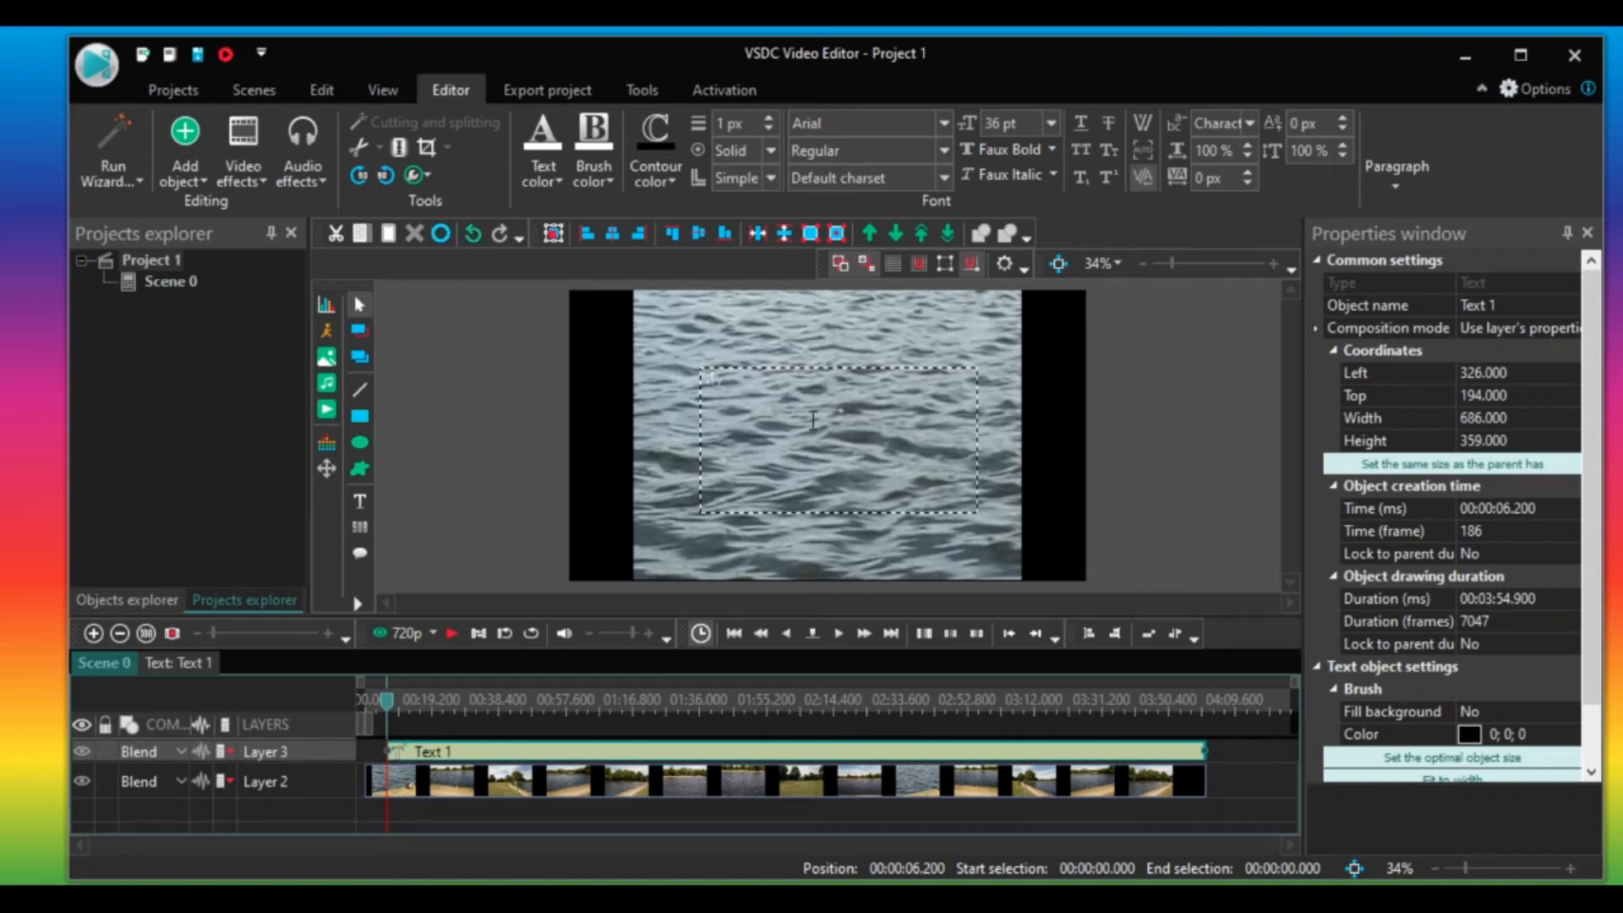
pyautogui.write('My Video')
# Select the text and set its font size to 120 pt with Bold weight.
pyautogui.moveTo(772, 378); pyautogui.dragTo(688, 379)
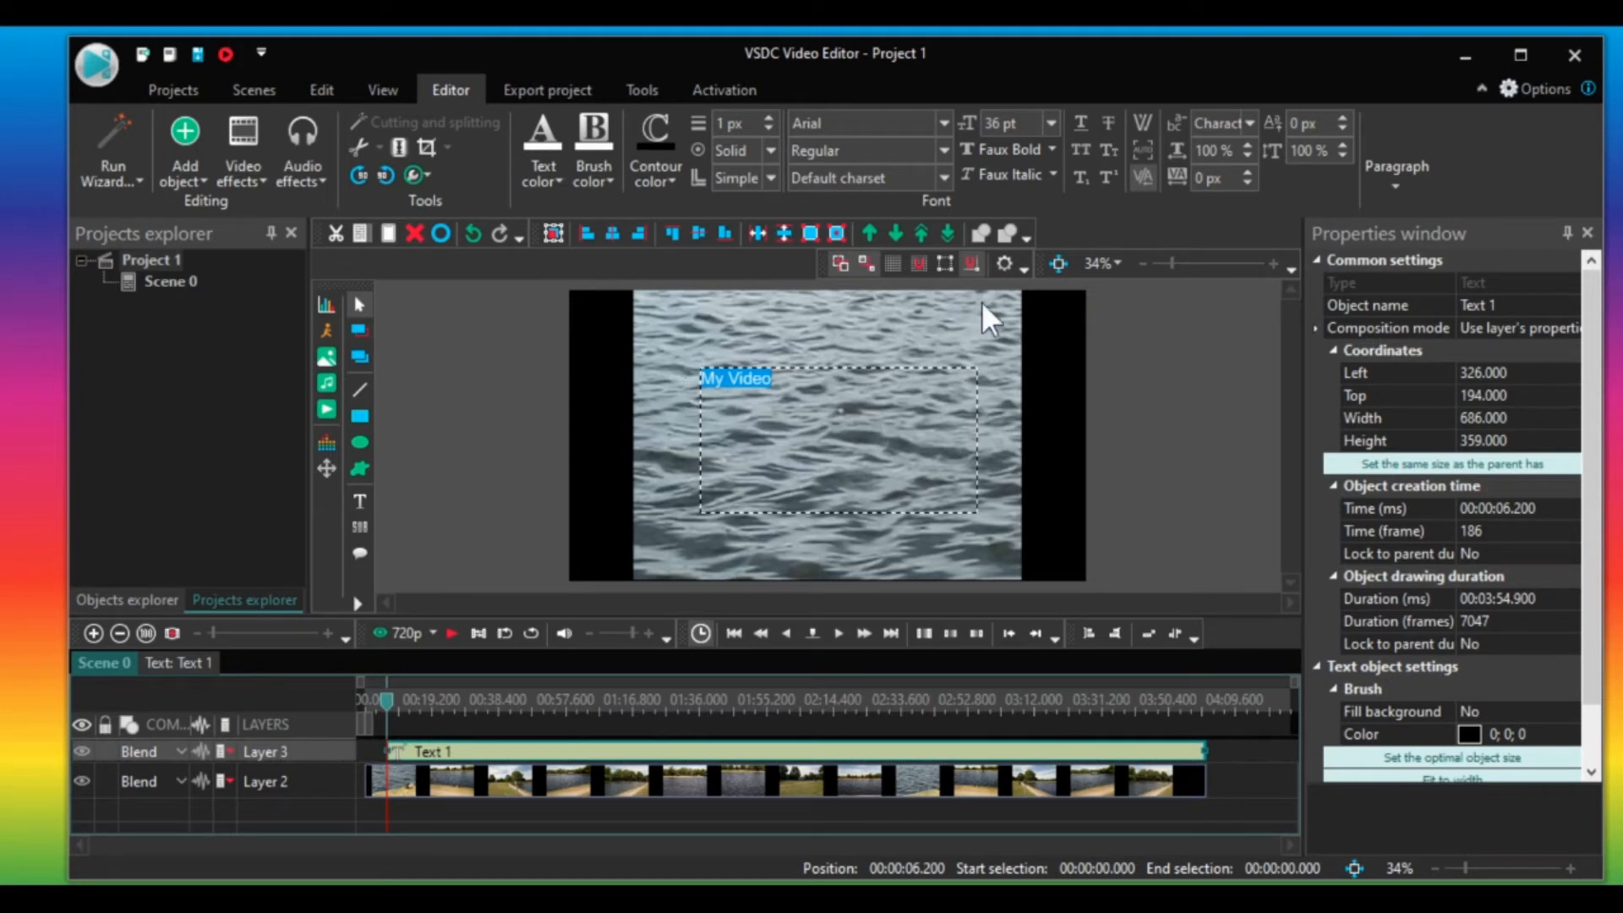
pyautogui.click(1052, 125)
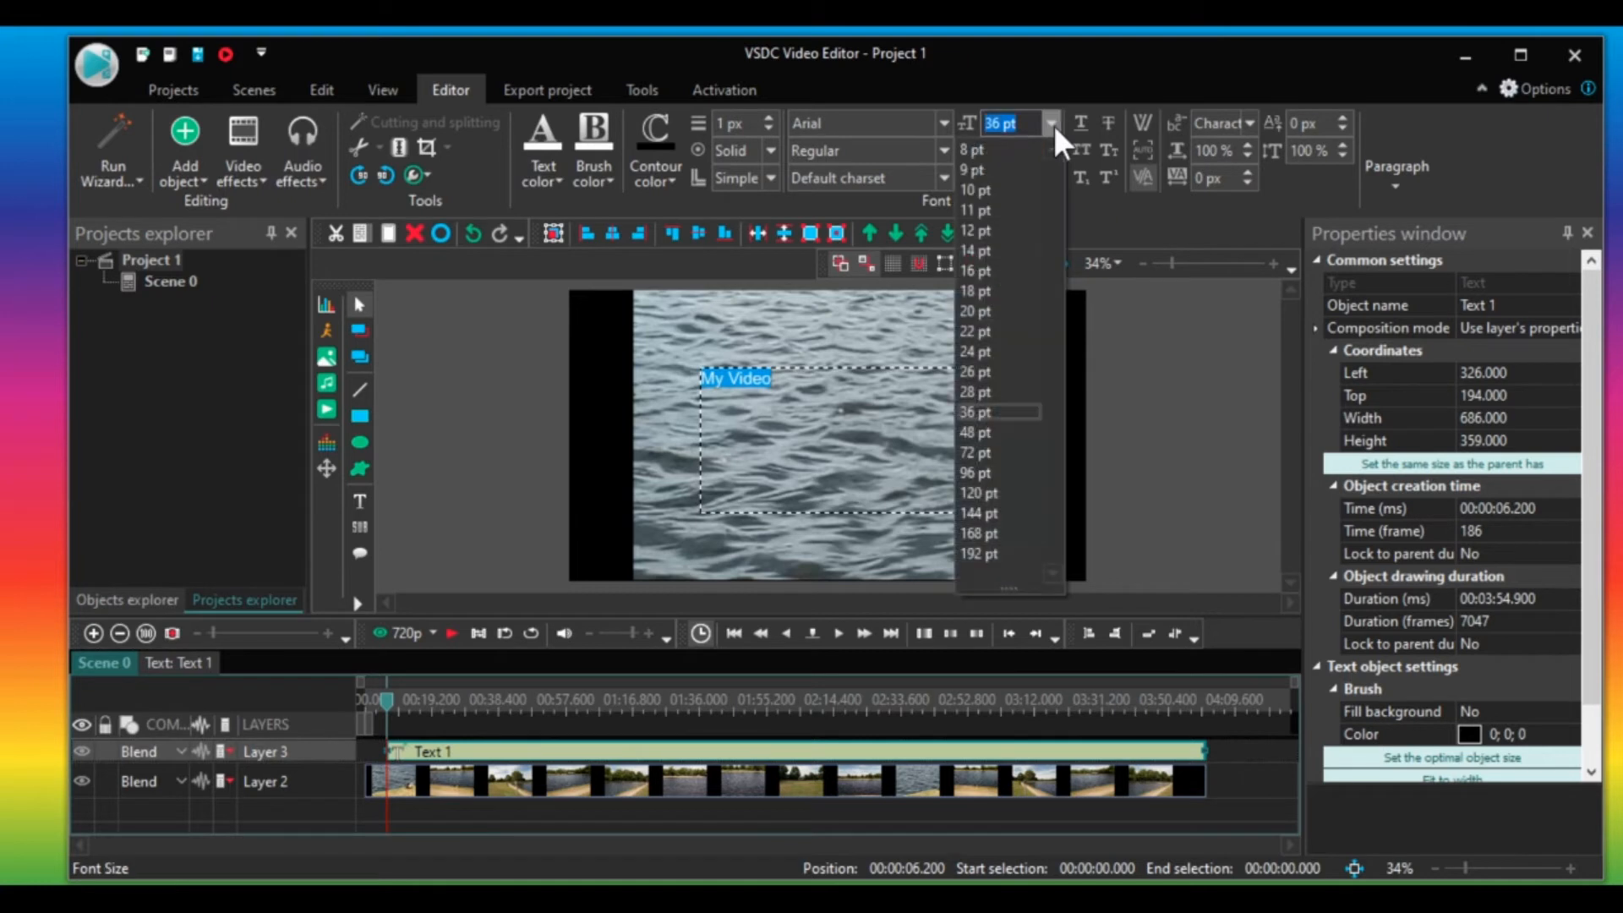
pyautogui.click(1000, 490)
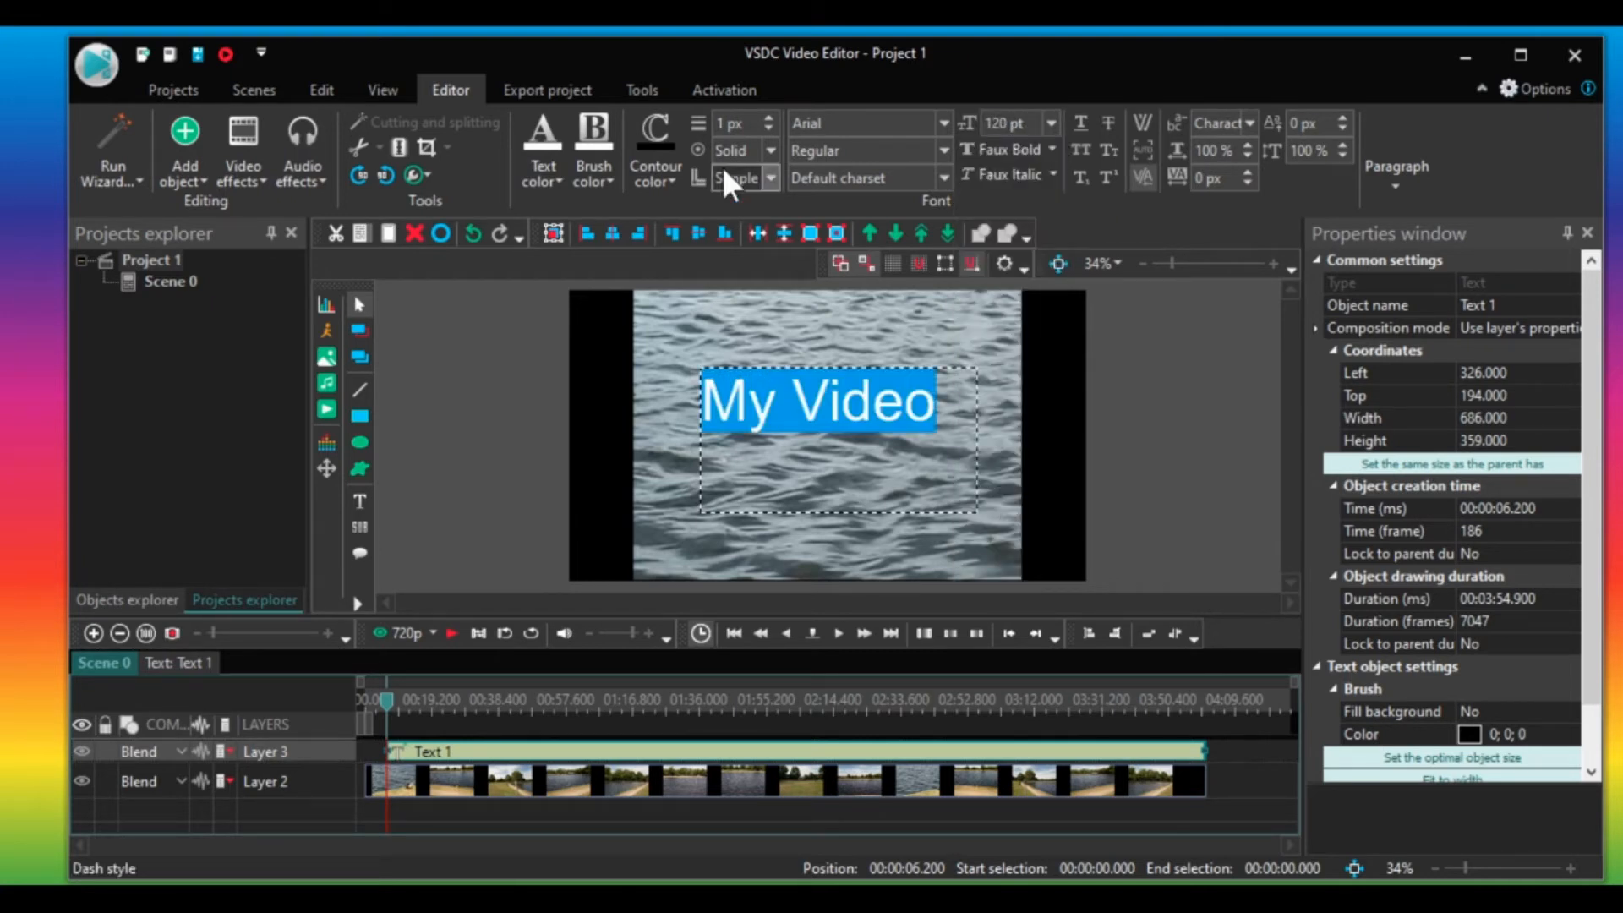
pyautogui.click(1048, 150)
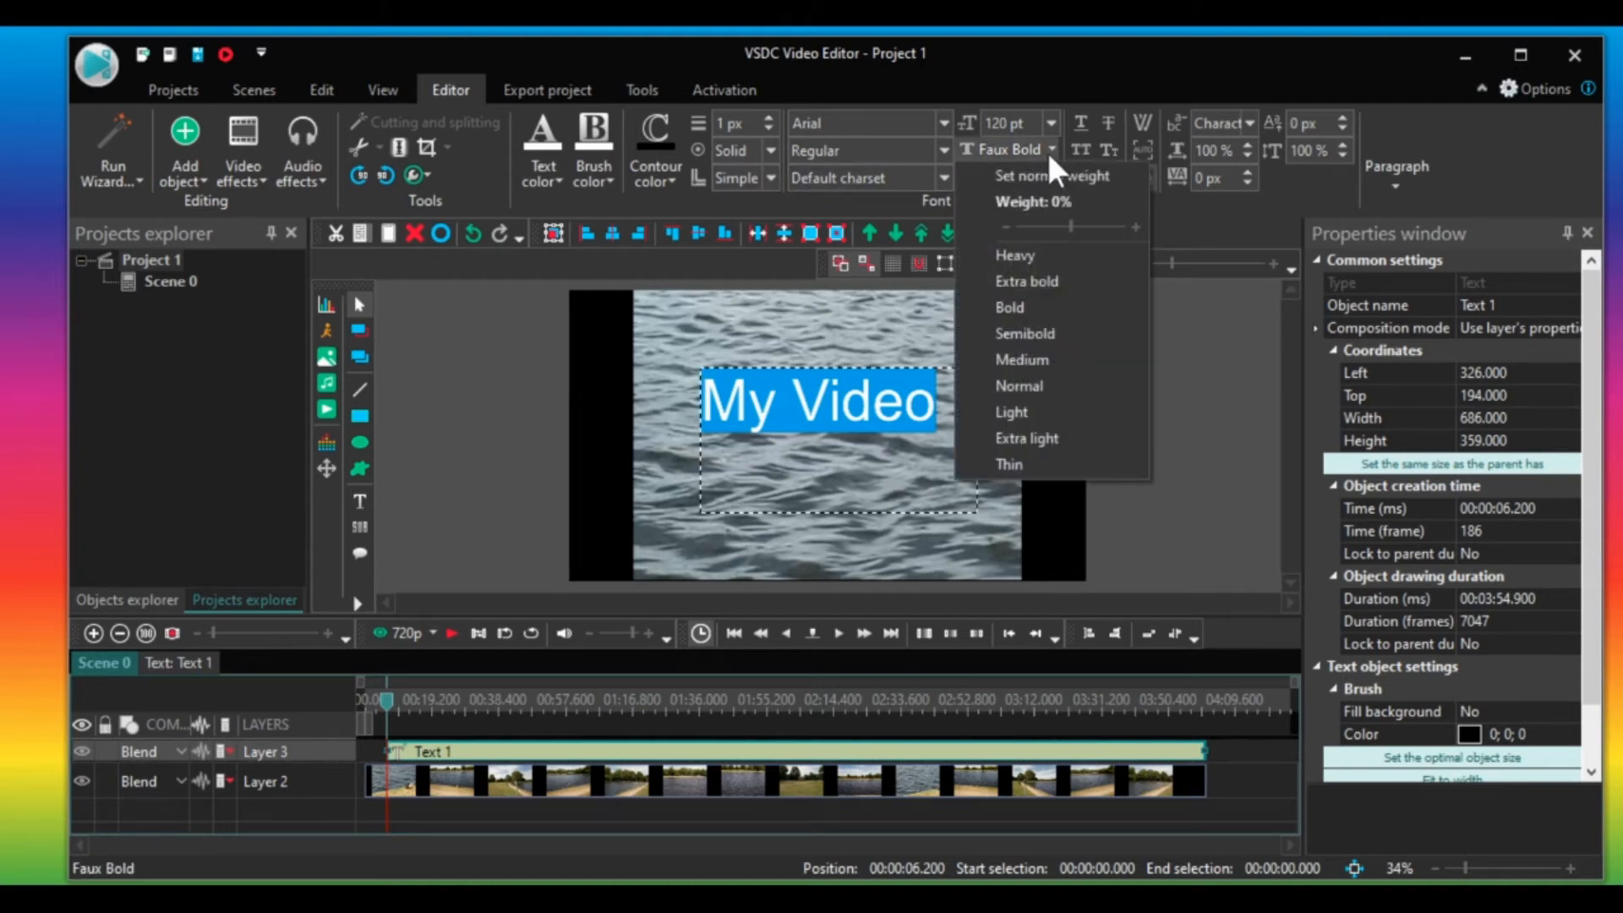
pyautogui.click(1060, 306)
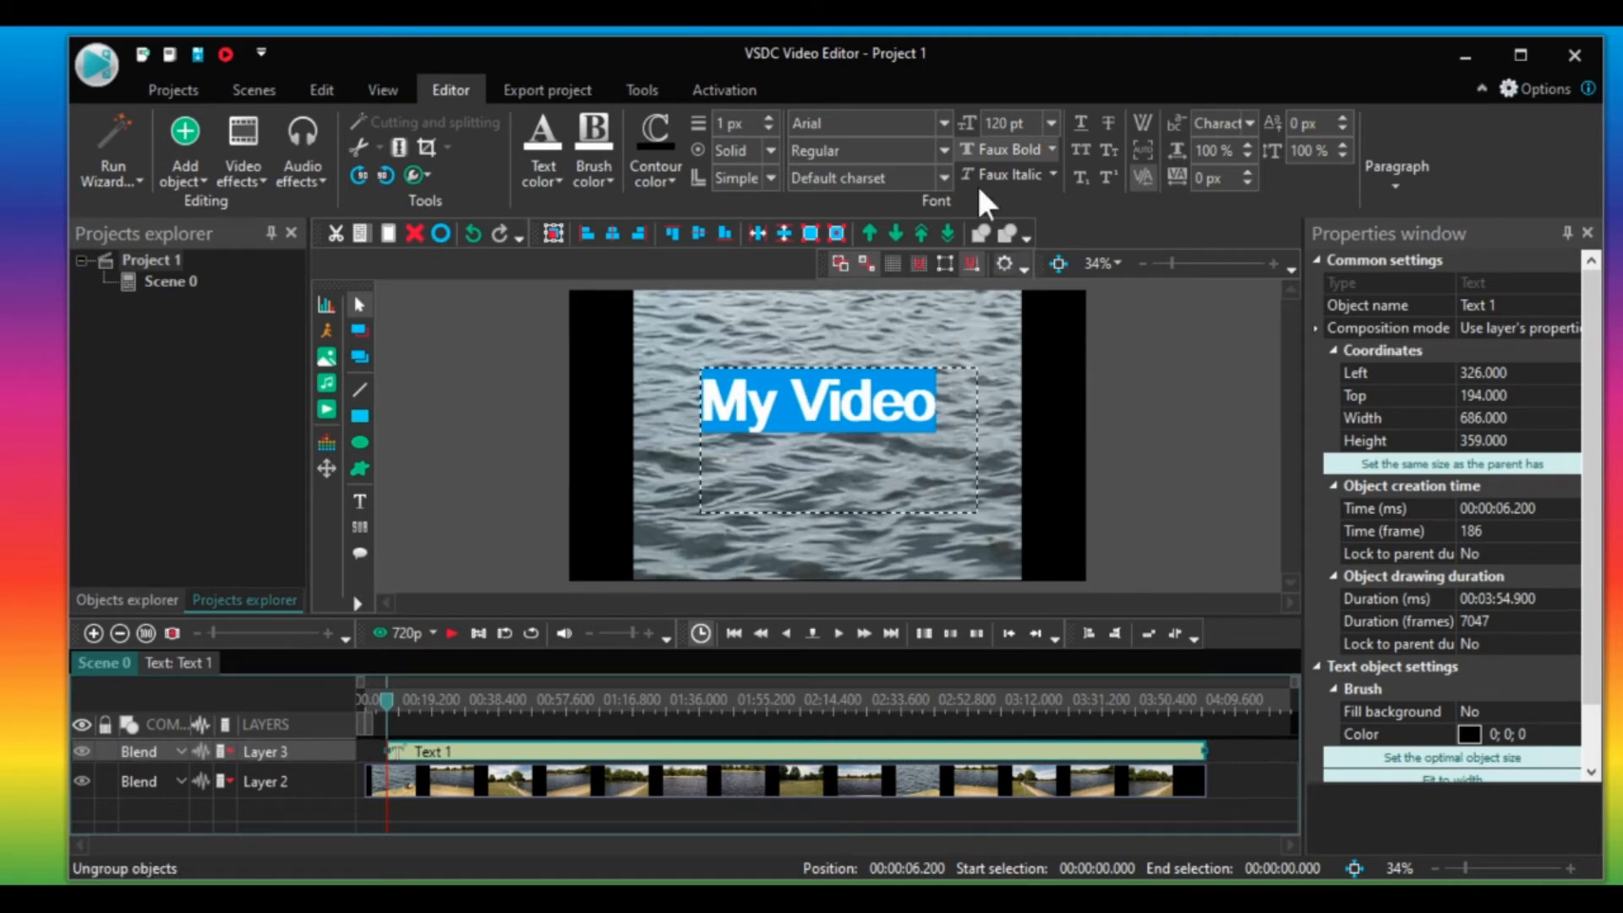
# Change the text's font to Segoe Script.
pyautogui.click(944, 124)
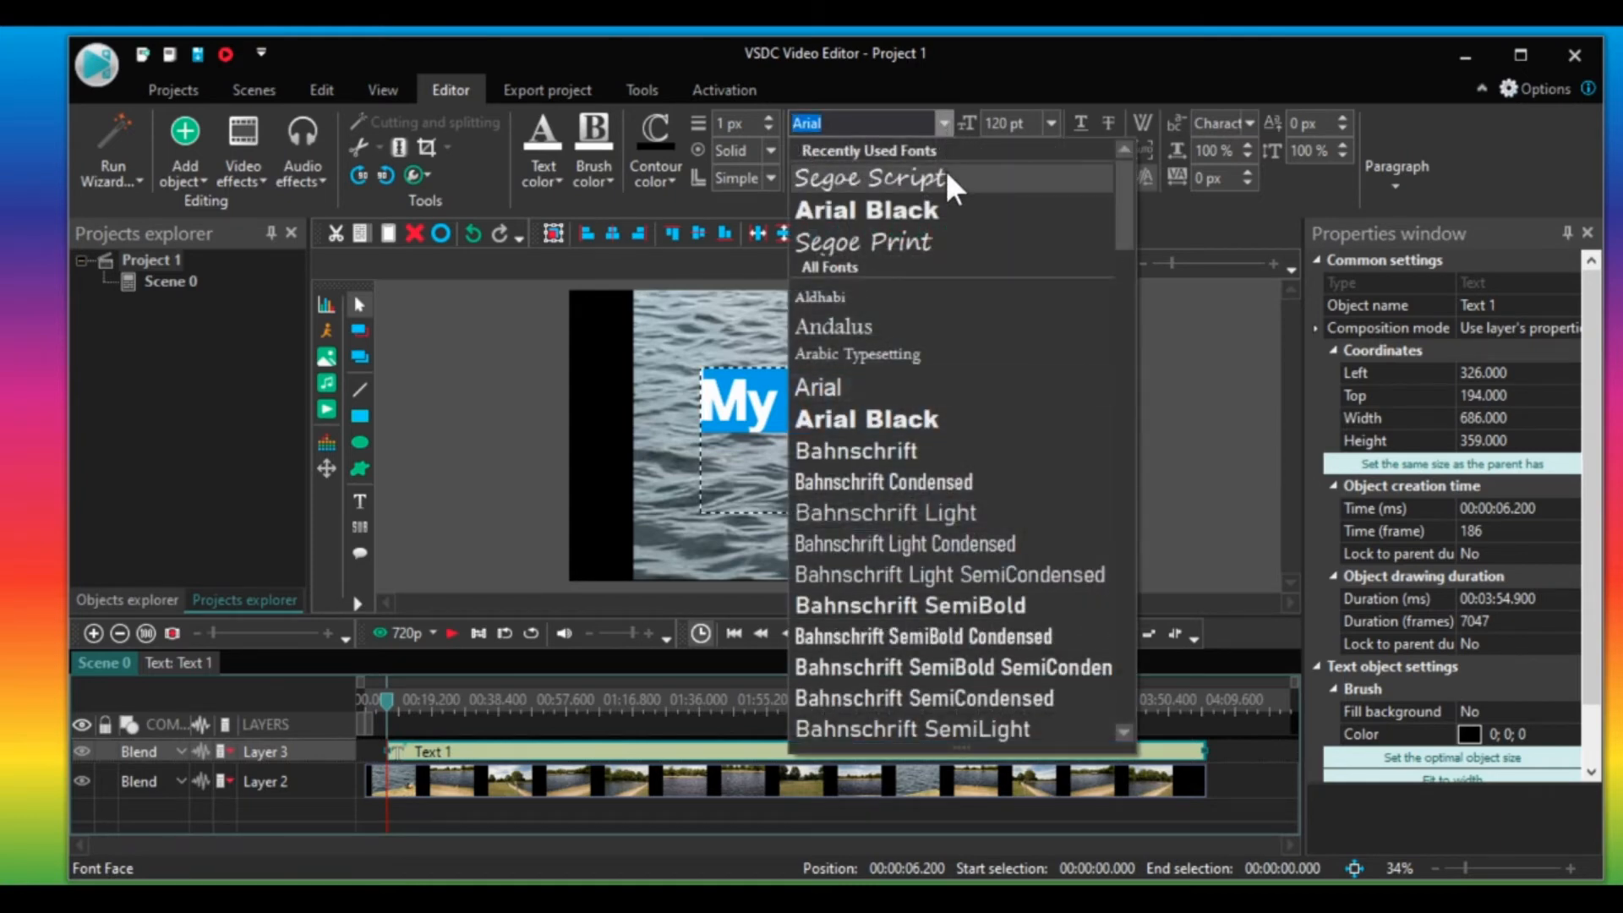
pyautogui.click(947, 175)
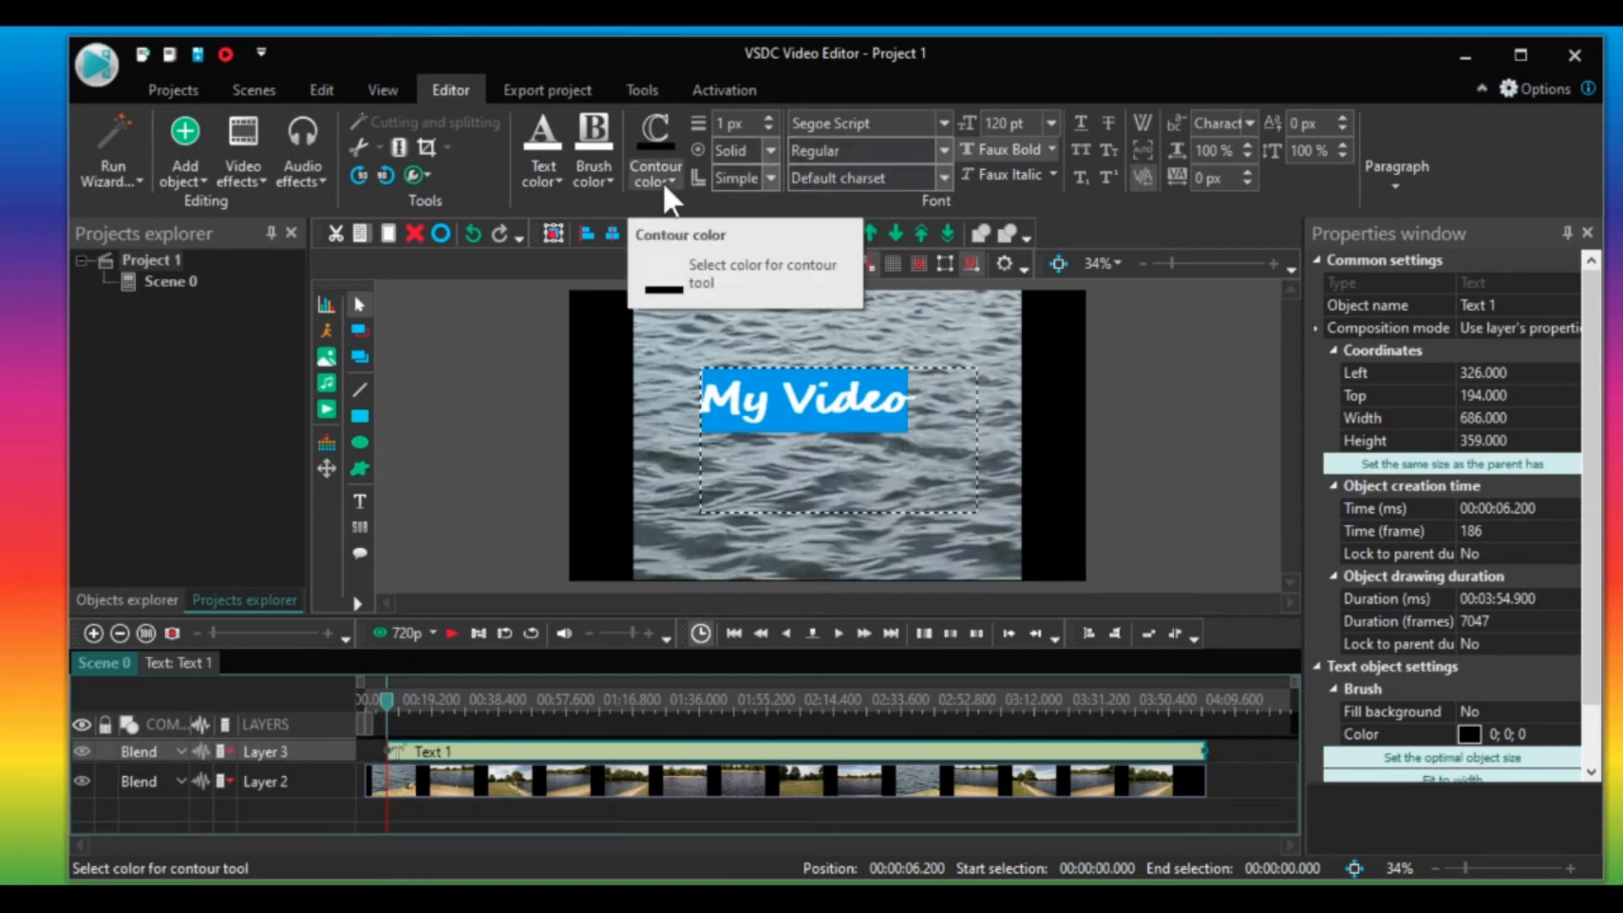
# Set both the brush colour and the contour colour of the text to standard red.
pyautogui.click(608, 173)
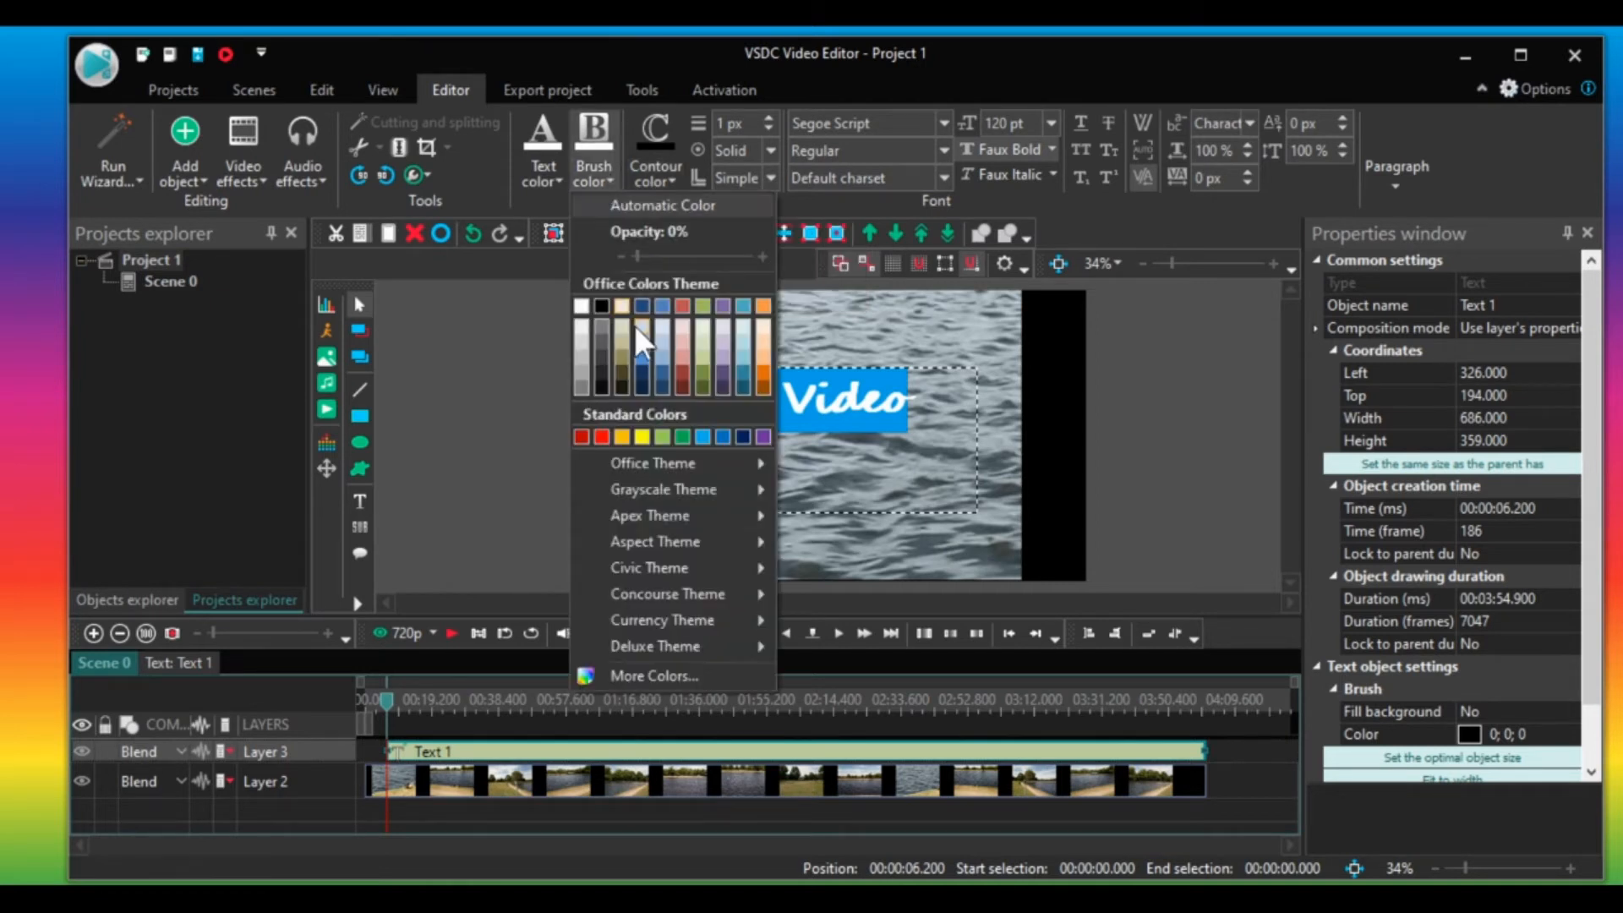
pyautogui.click(601, 434)
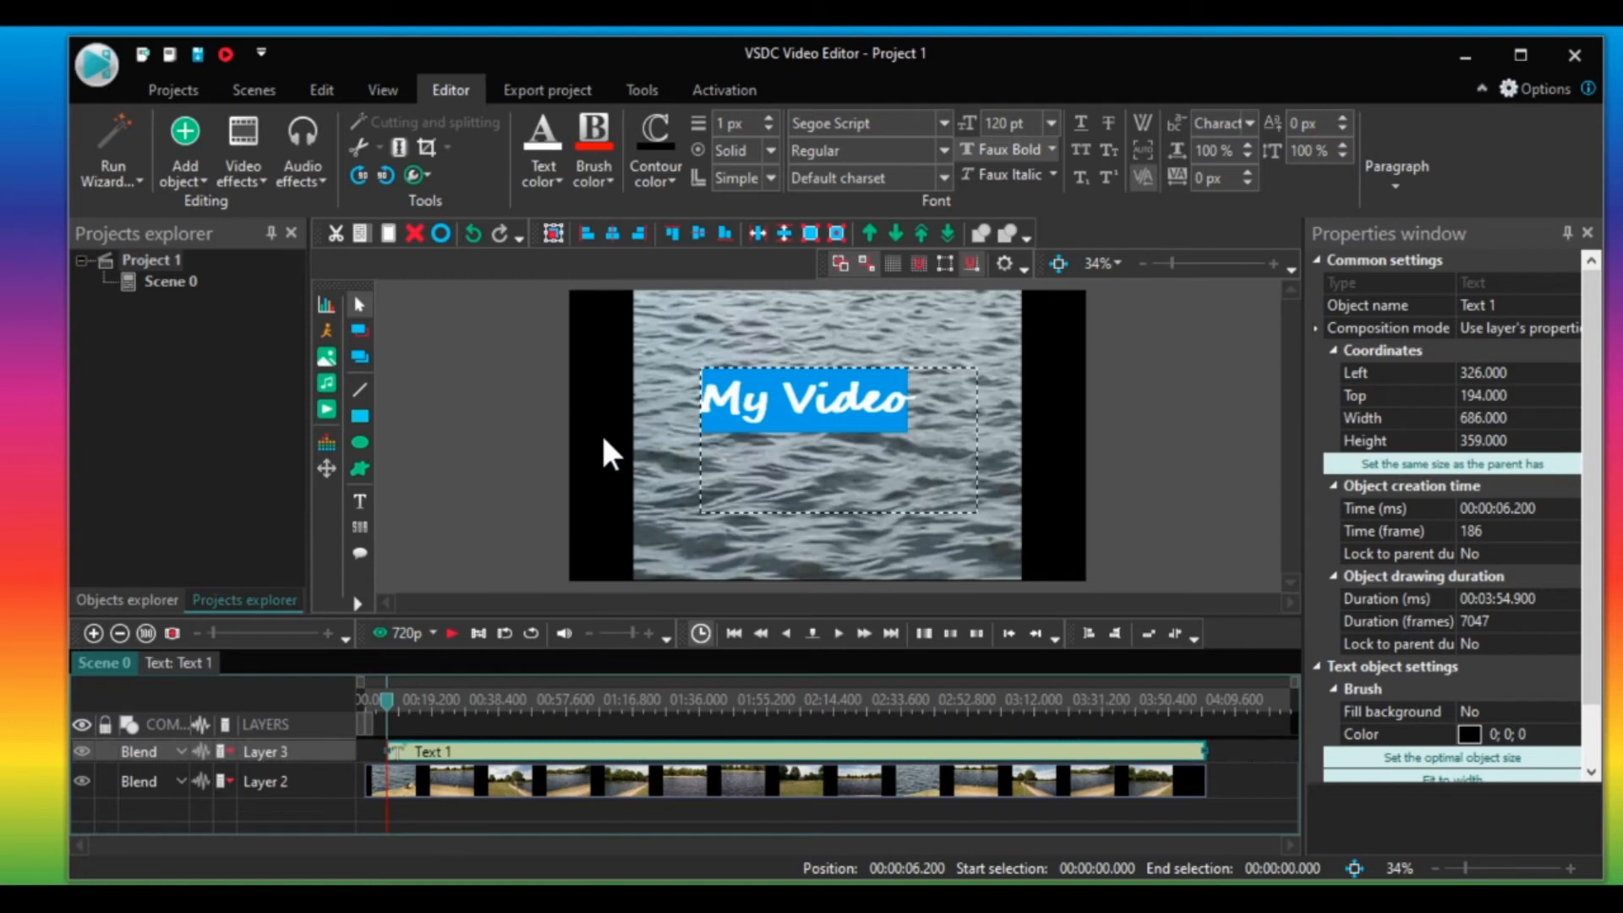
pyautogui.click(675, 180)
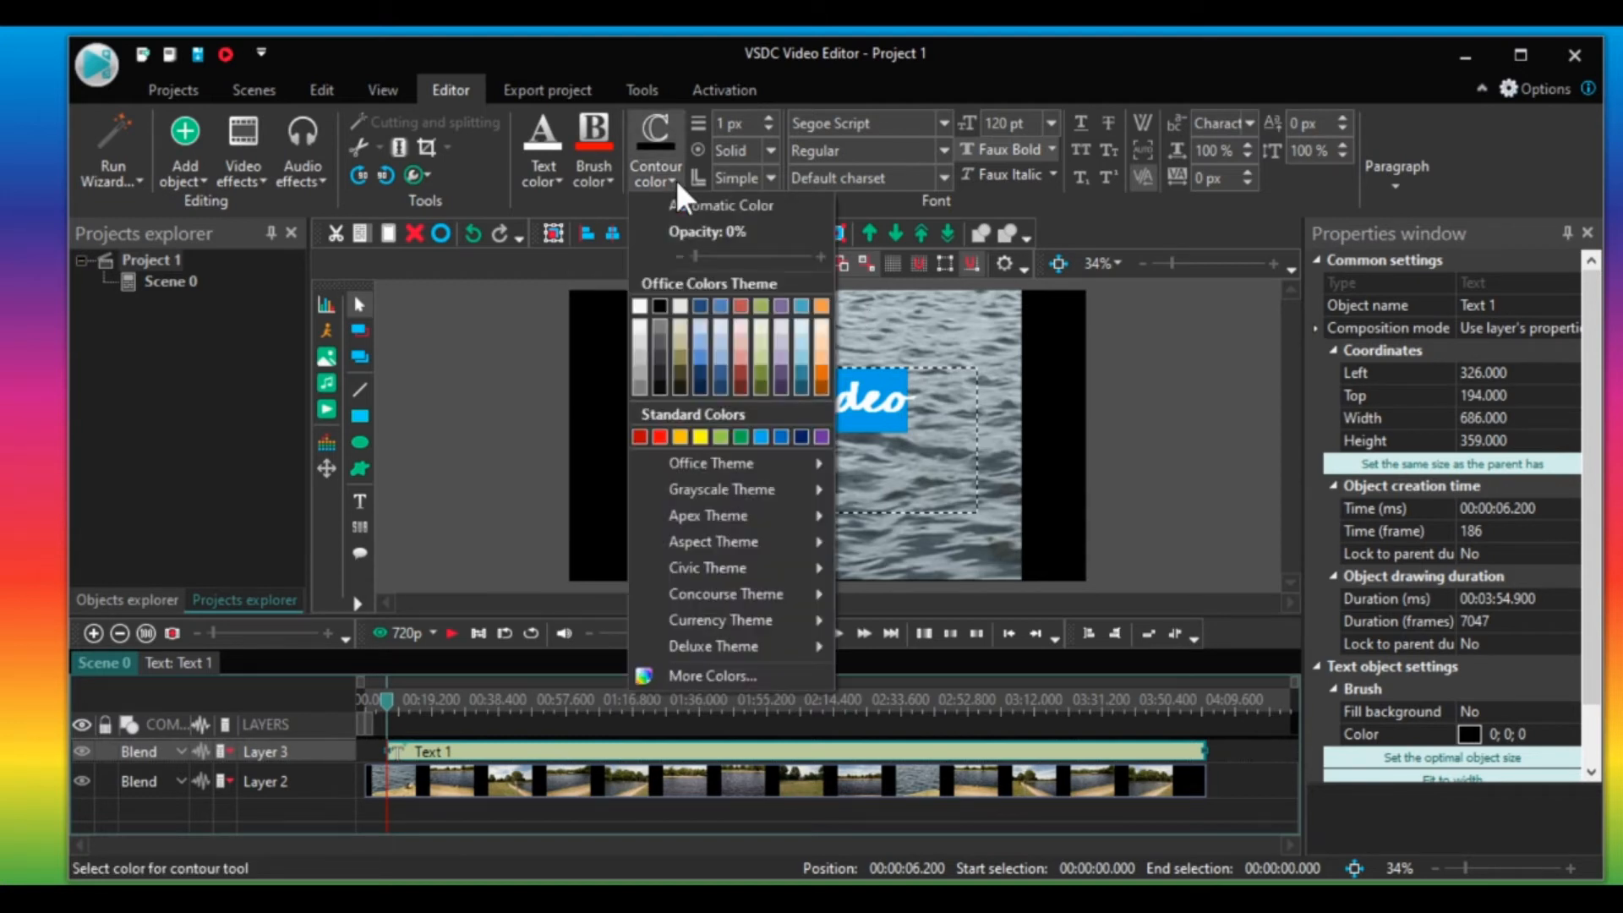
pyautogui.click(659, 434)
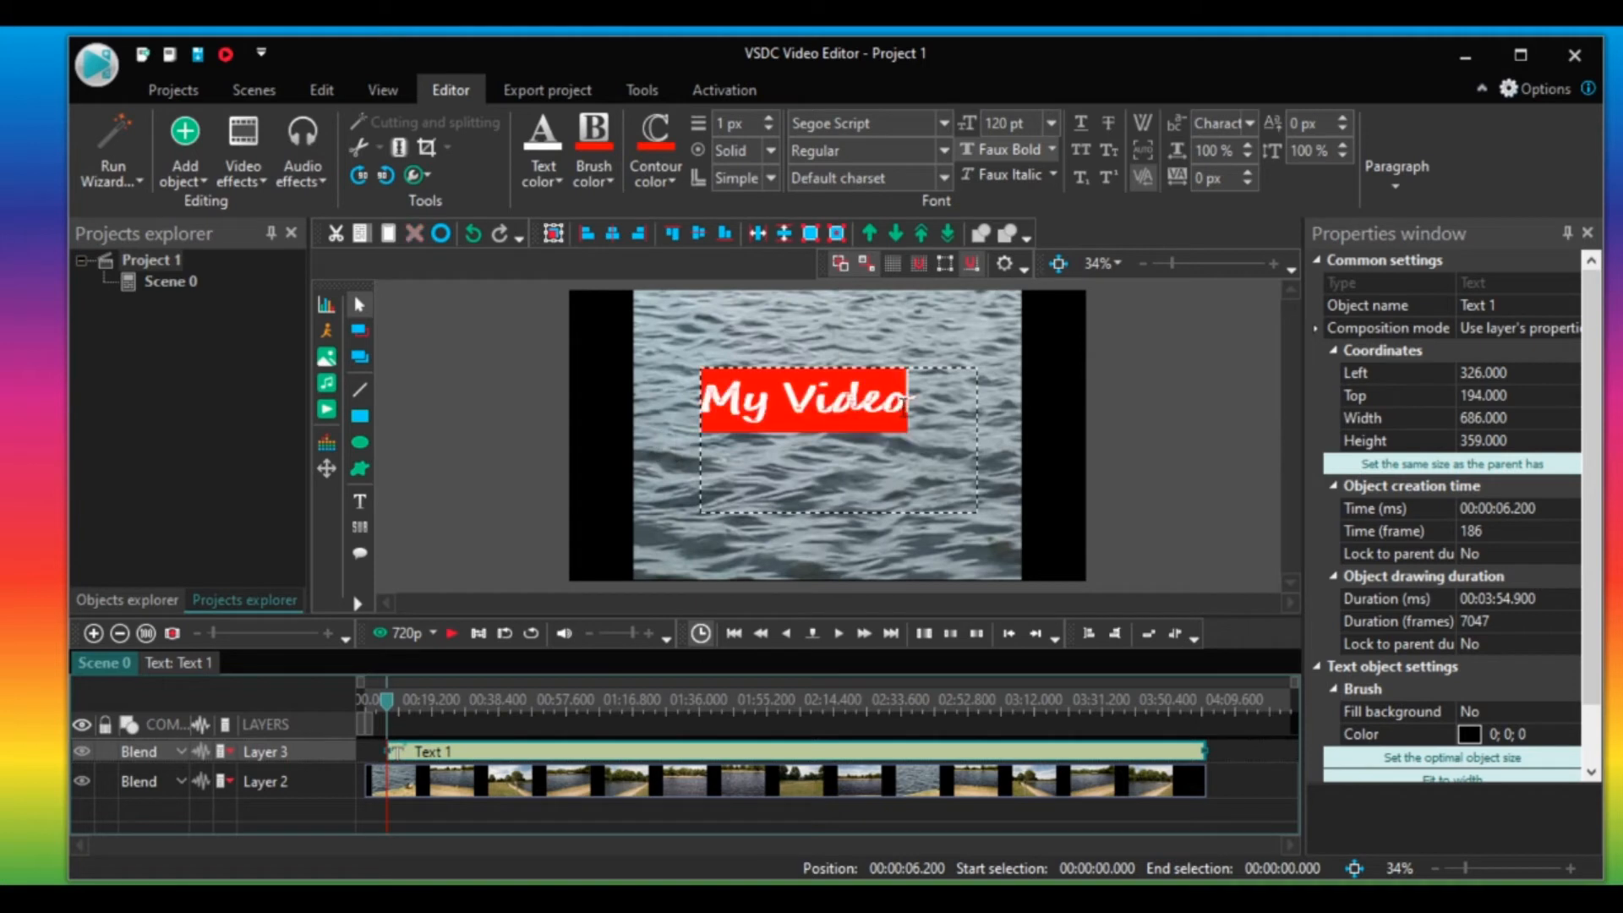
# Set the brush colour opacity to 0%.
pyautogui.click(611, 177)
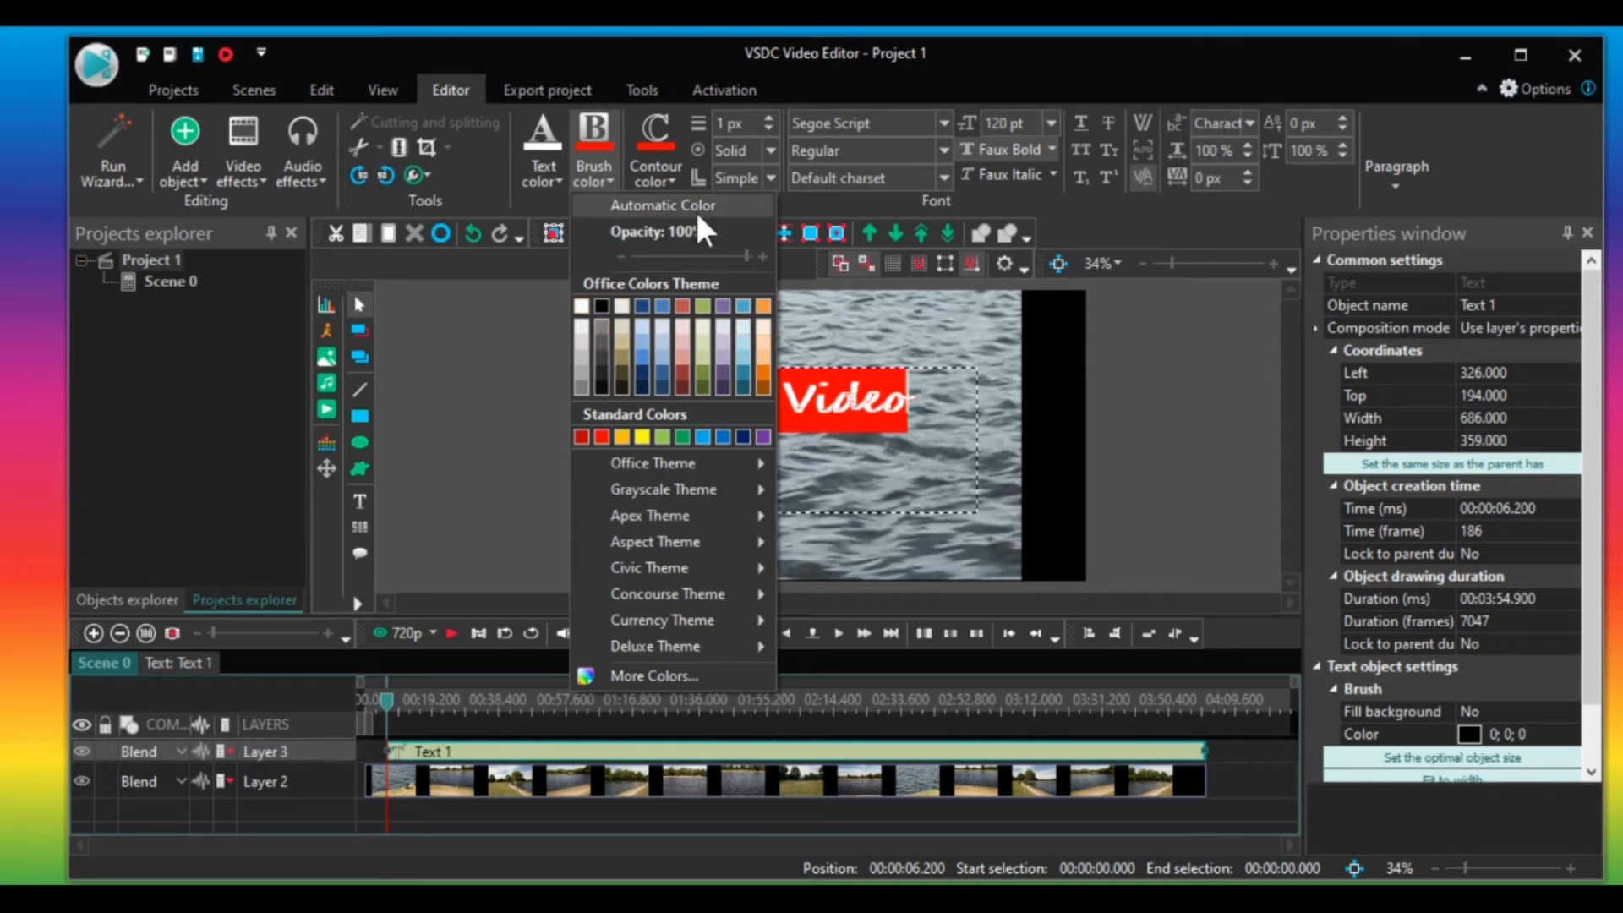
pyautogui.moveTo(745, 255); pyautogui.dragTo(601, 253)
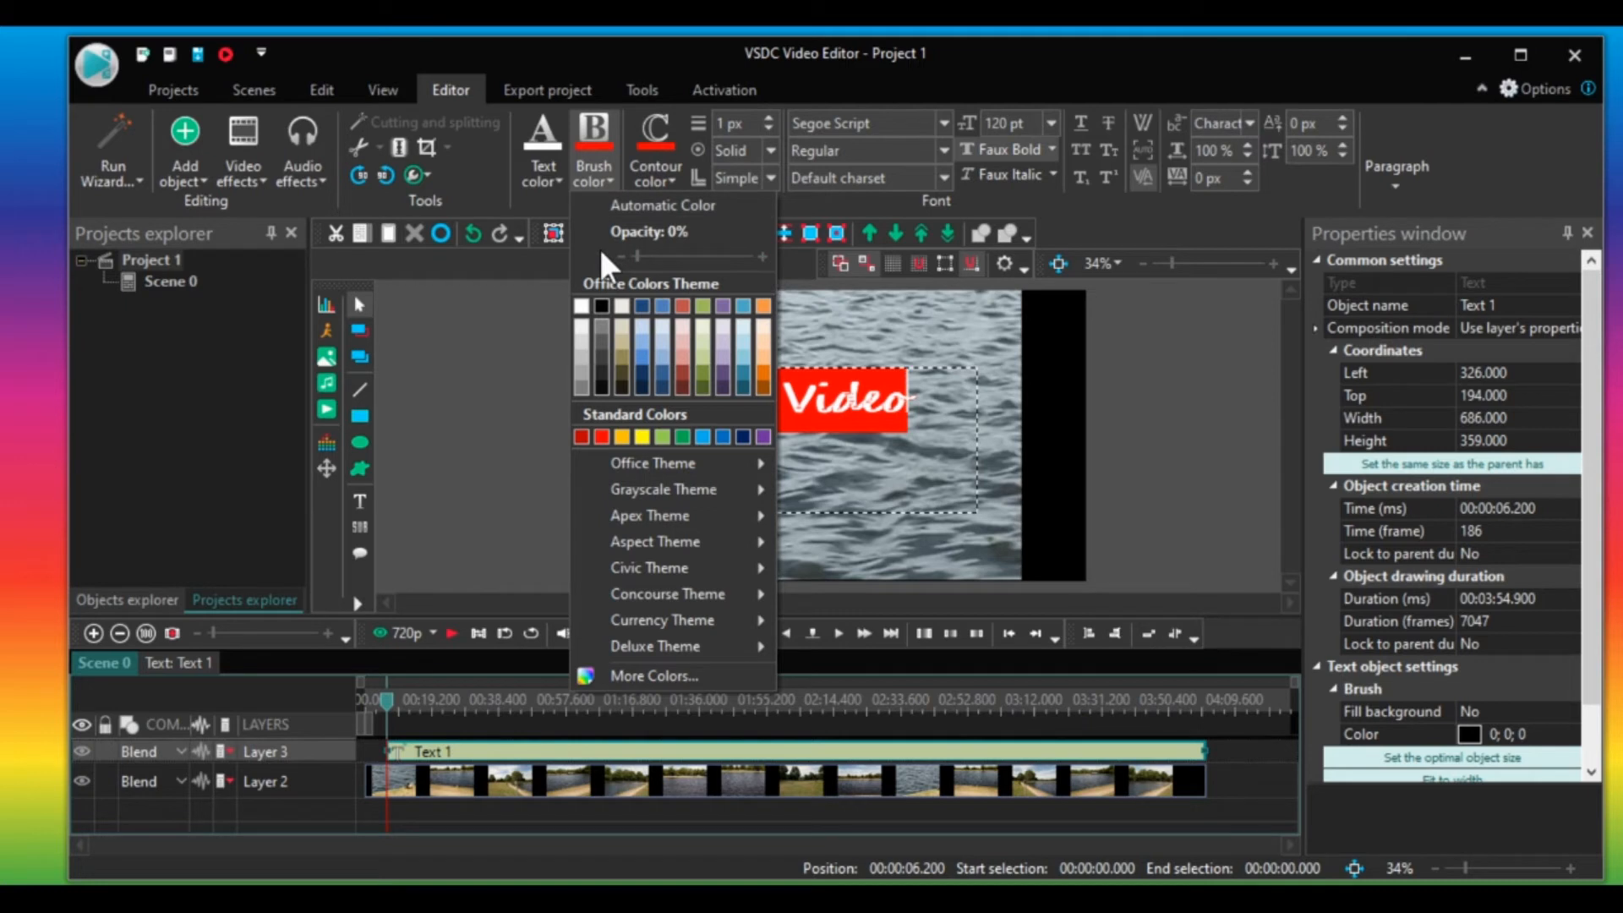
pyautogui.click(854, 336)
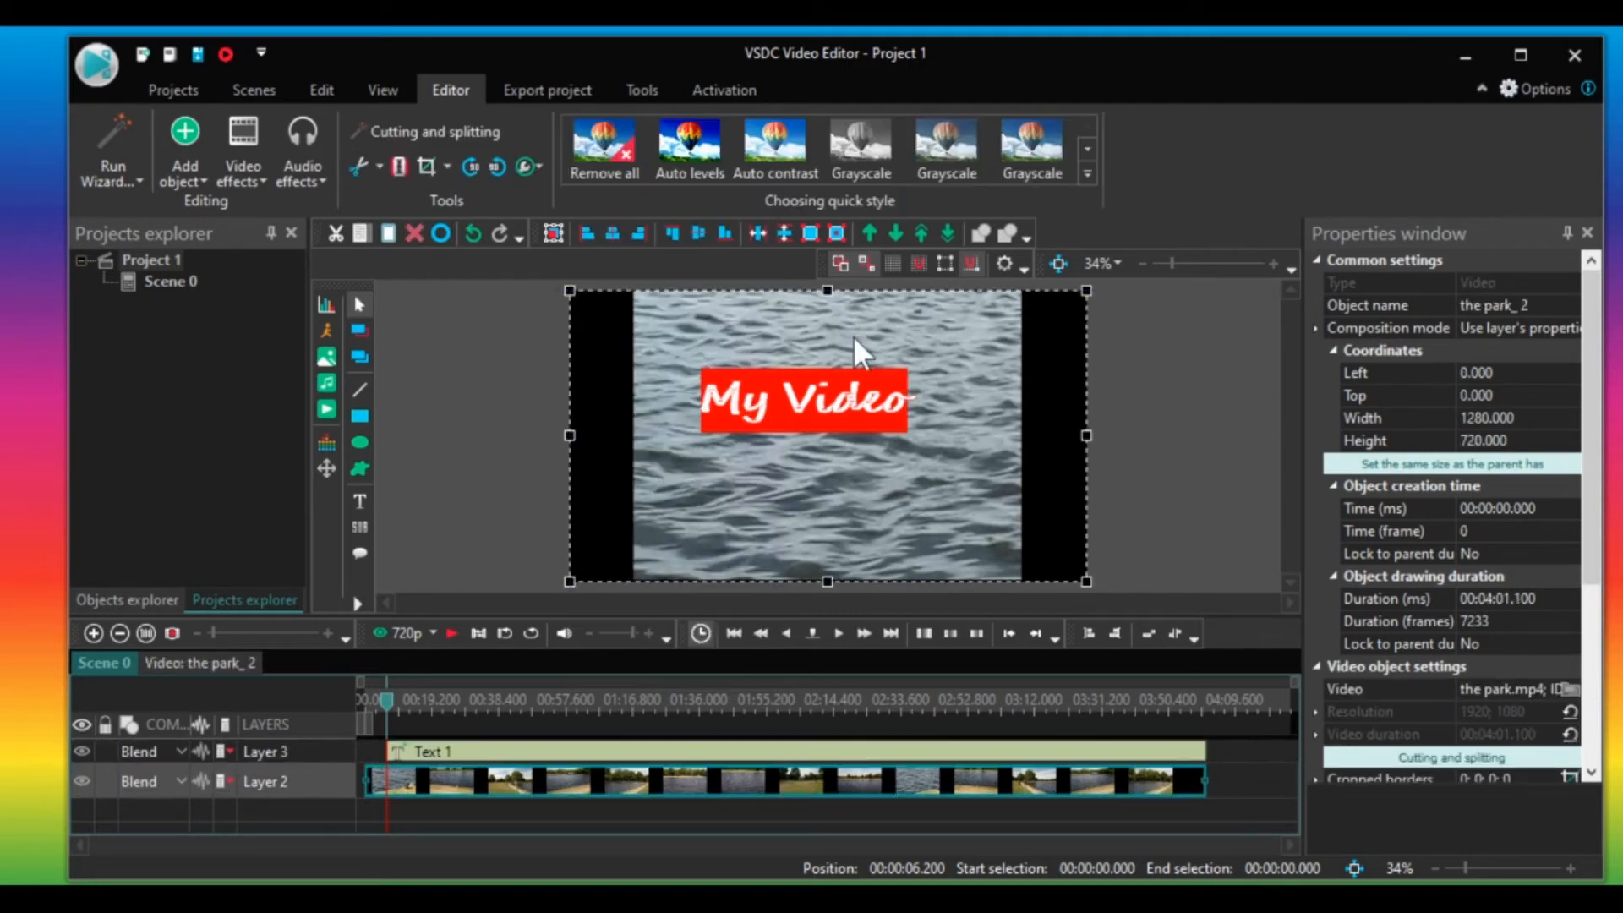
pyautogui.click(1157, 395)
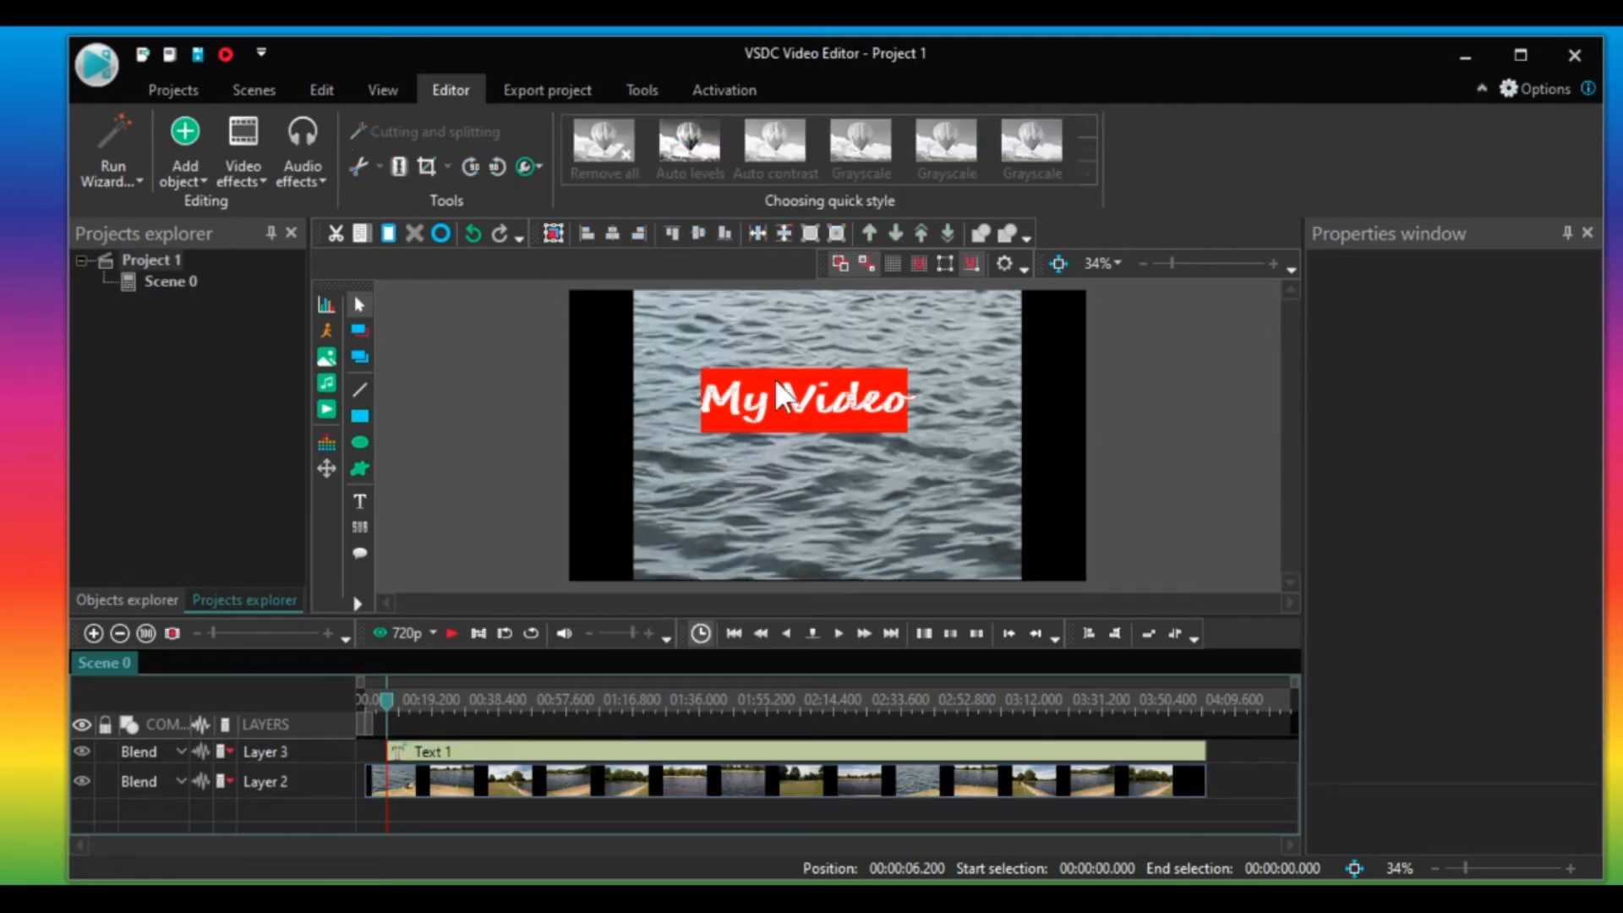
# Move the text box slightly lower and resize it to about 523 by 173.
pyautogui.click(799, 398)
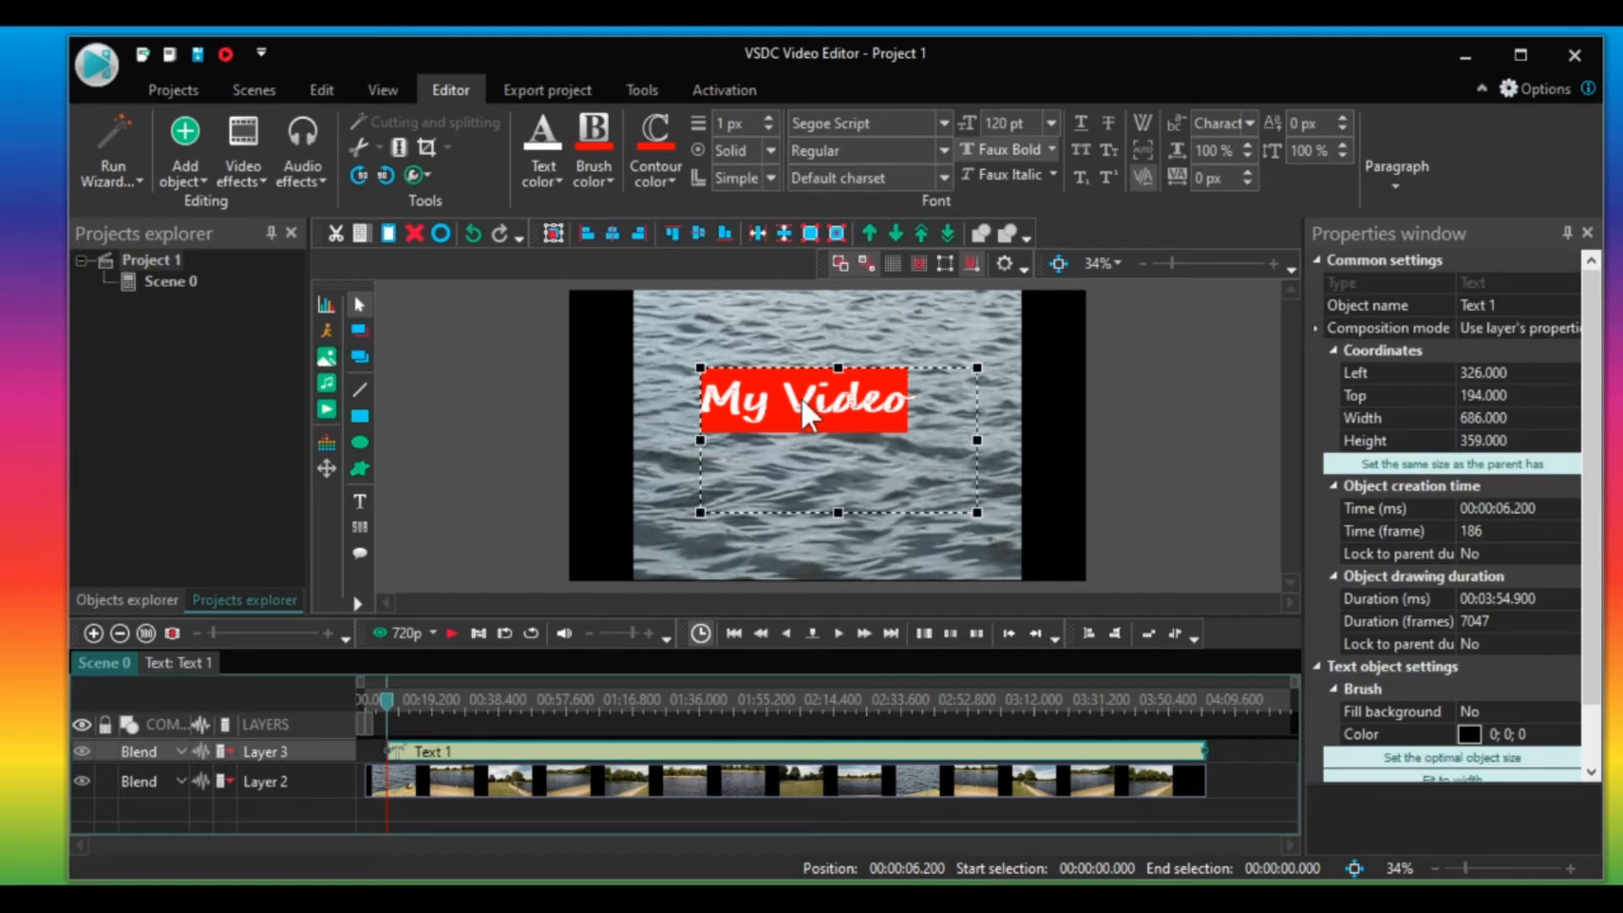
pyautogui.moveTo(802, 397); pyautogui.dragTo(794, 423)
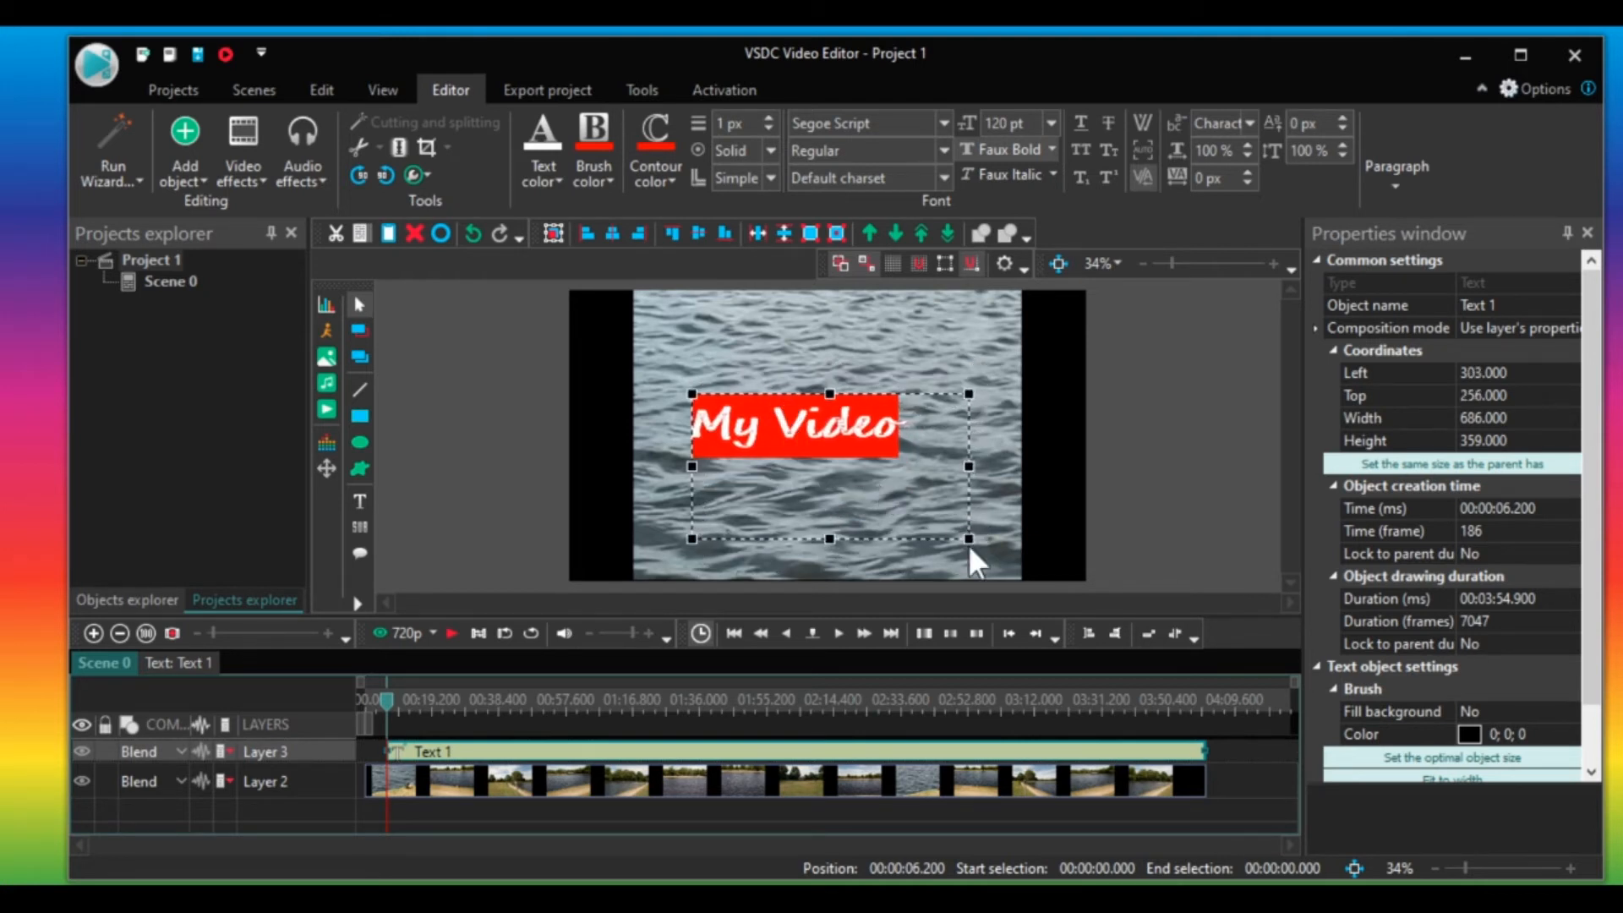
pyautogui.moveTo(968, 538); pyautogui.dragTo(832, 449)
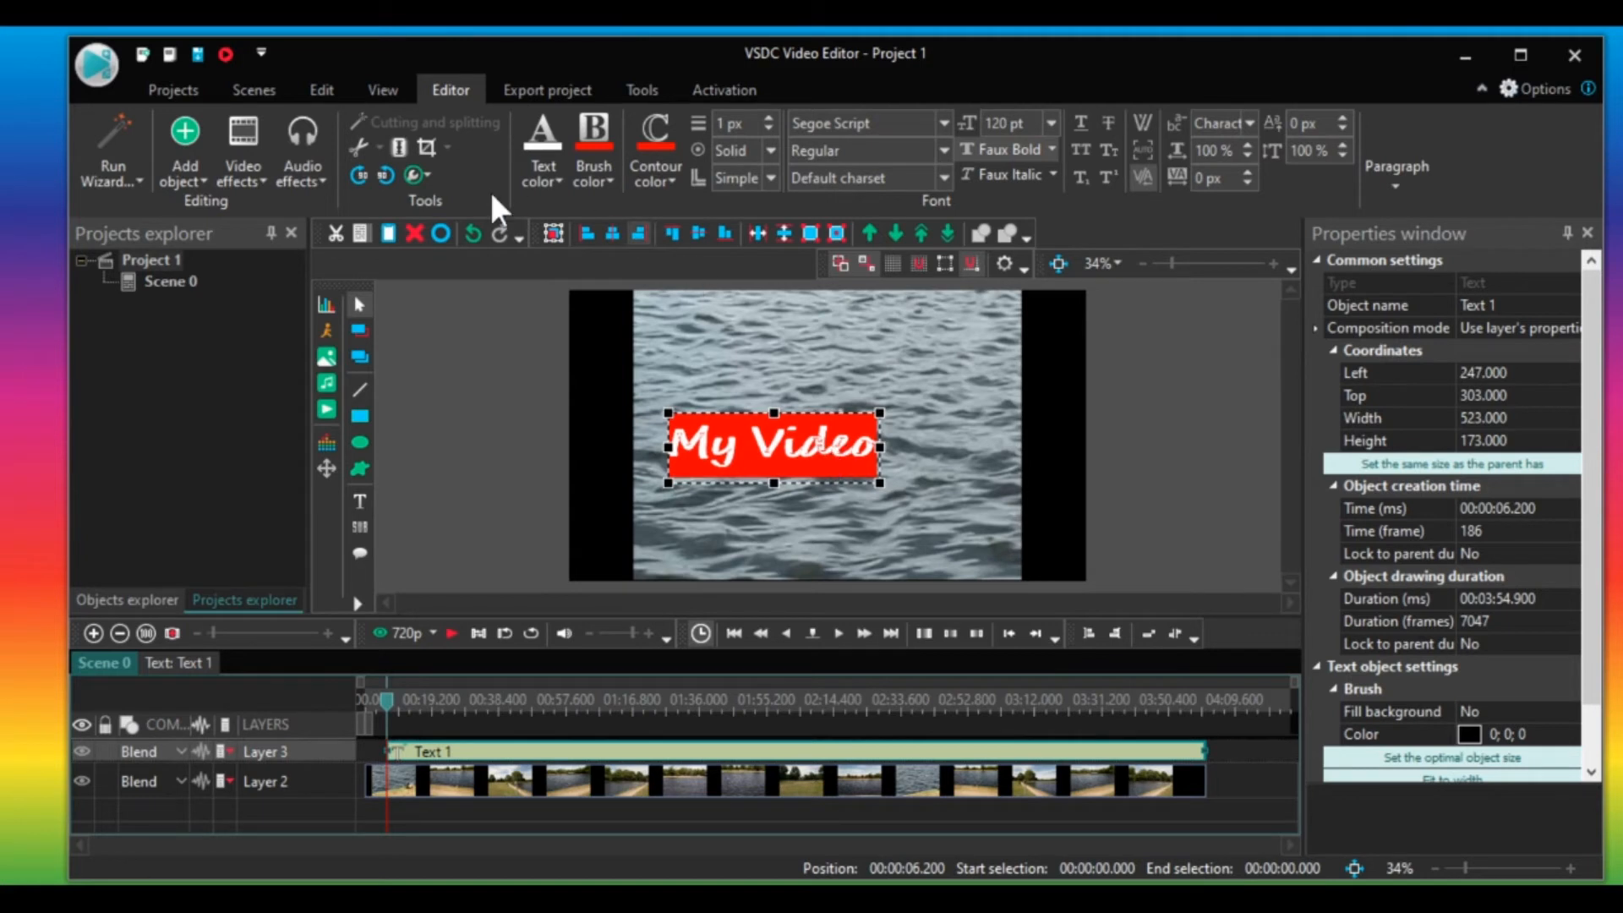
# Lower the text object's opacity to 13%.
pyautogui.click(424, 175)
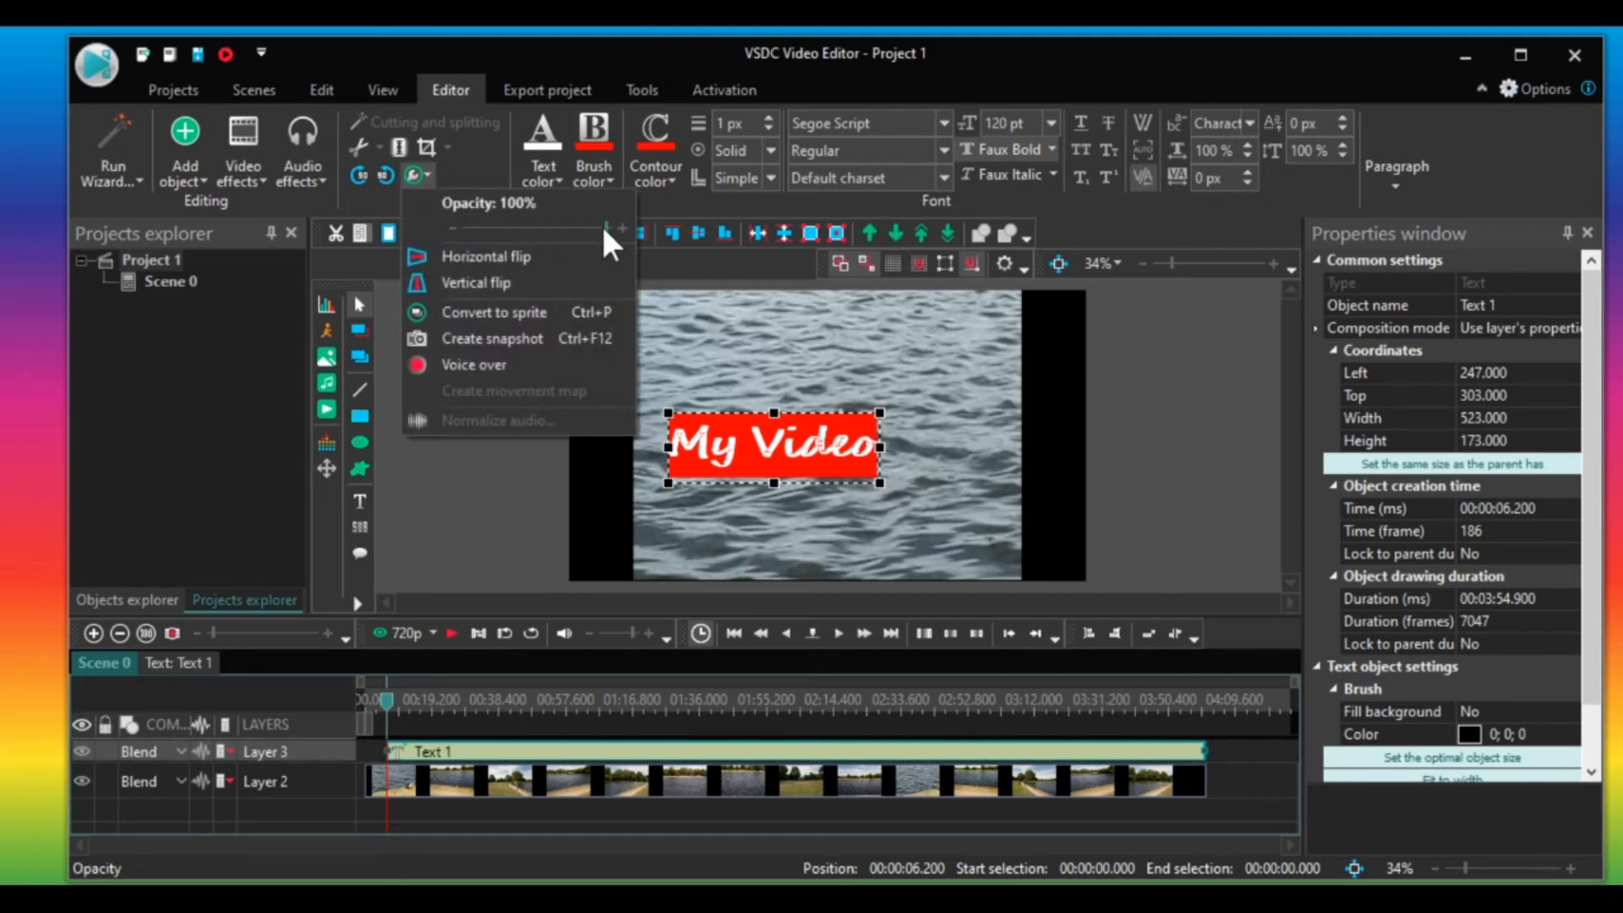
pyautogui.moveTo(605, 227); pyautogui.dragTo(486, 226)
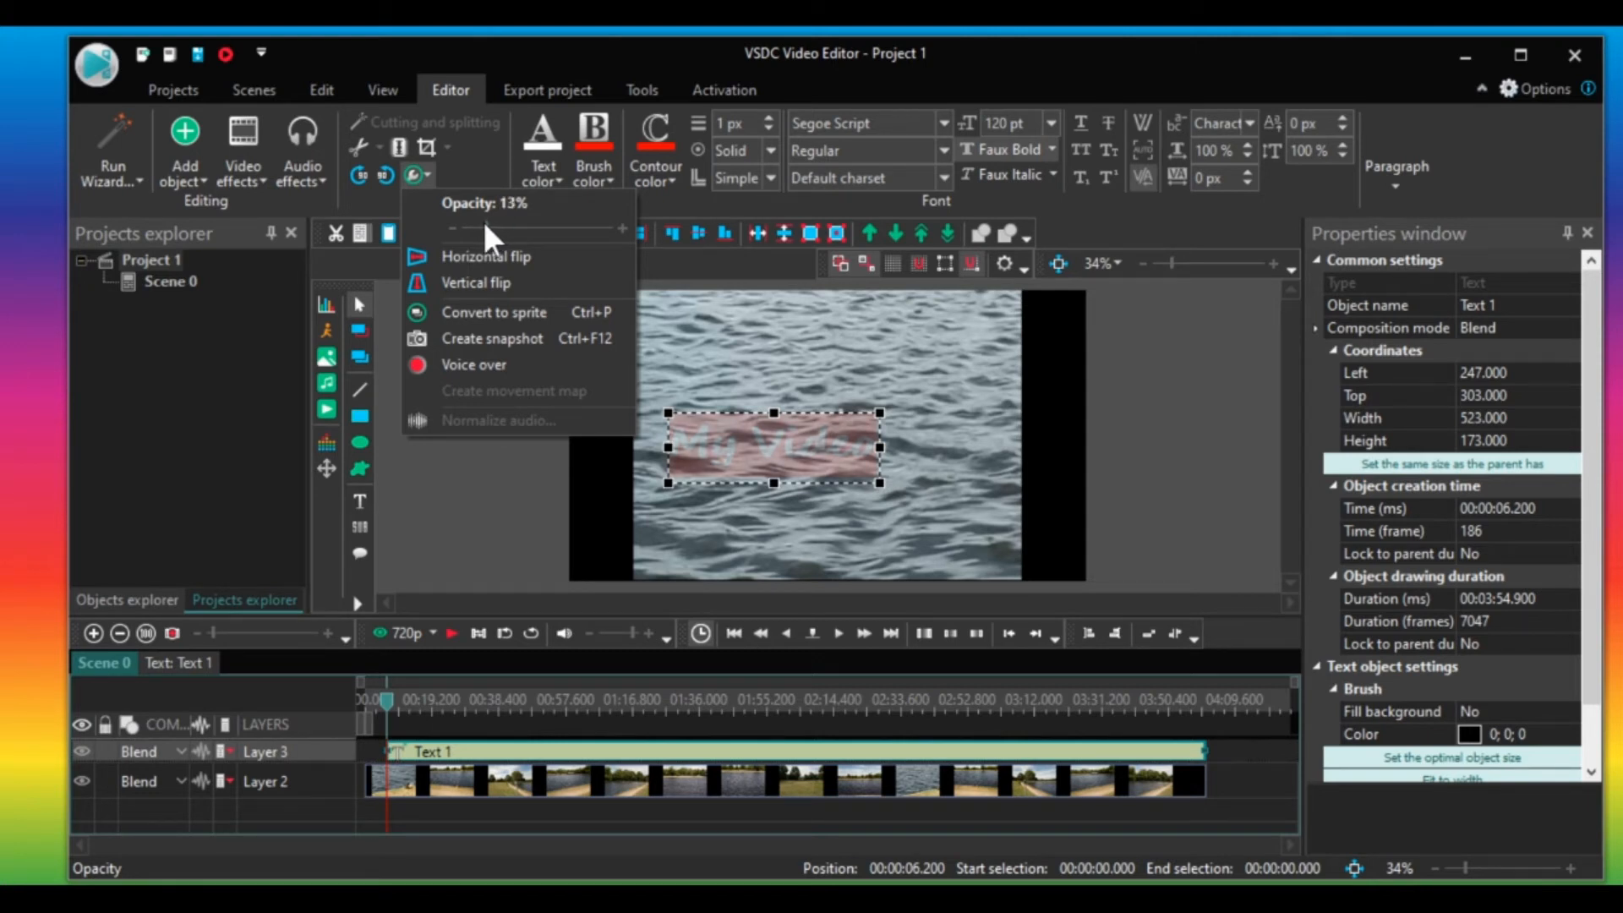
# Play back the preview of the clip with the text overlay and stop it.
pyautogui.click(531, 514)
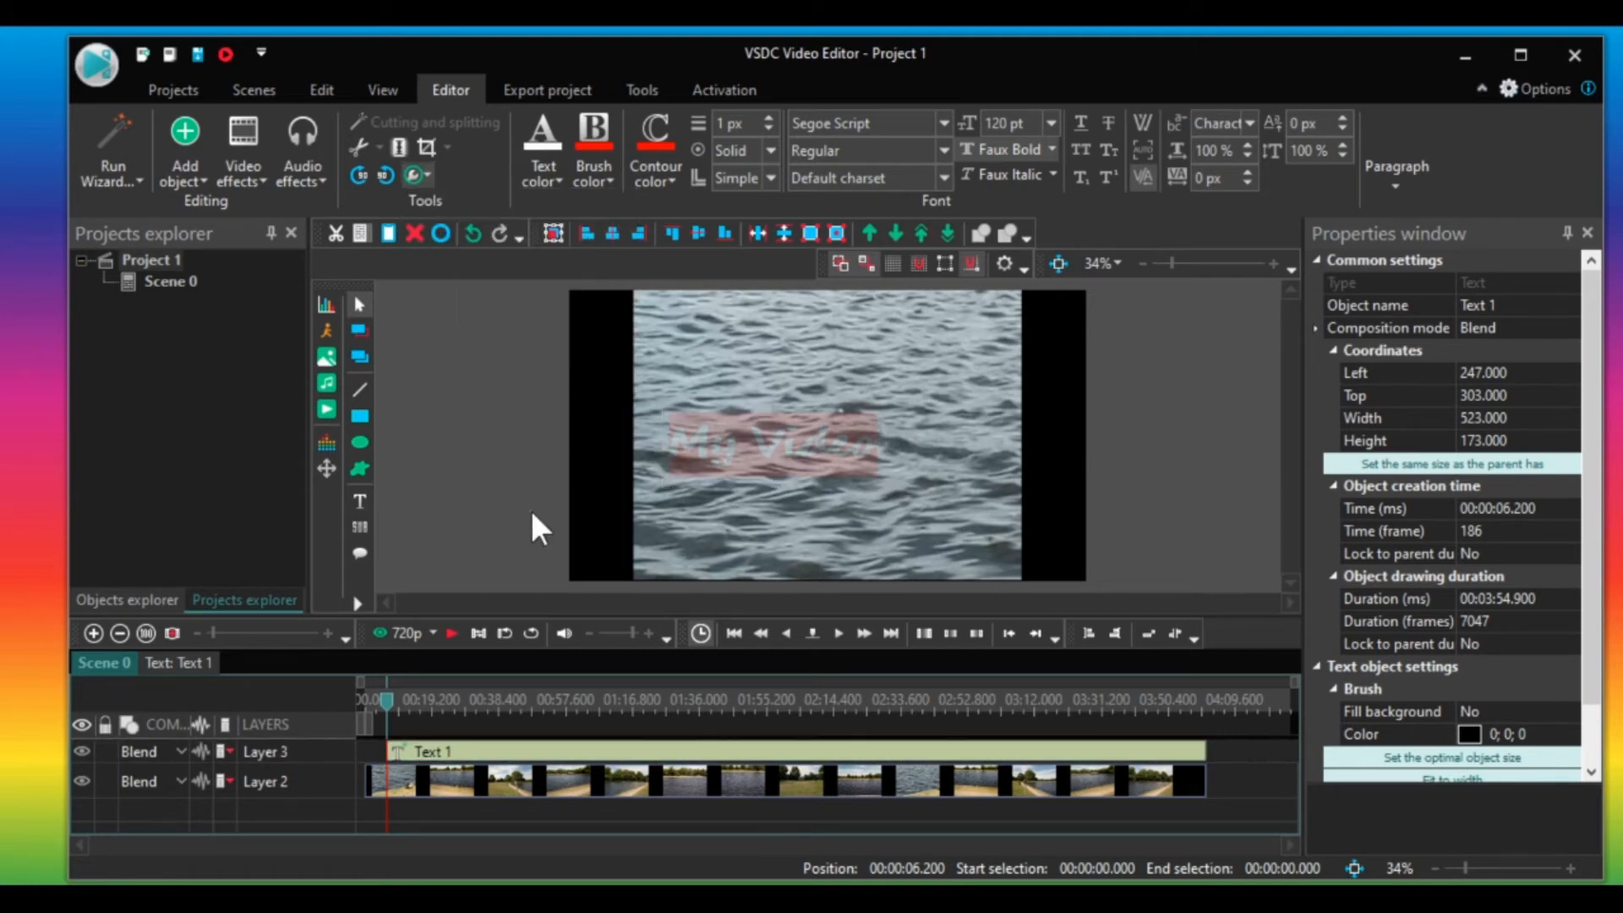
pyautogui.click(451, 632)
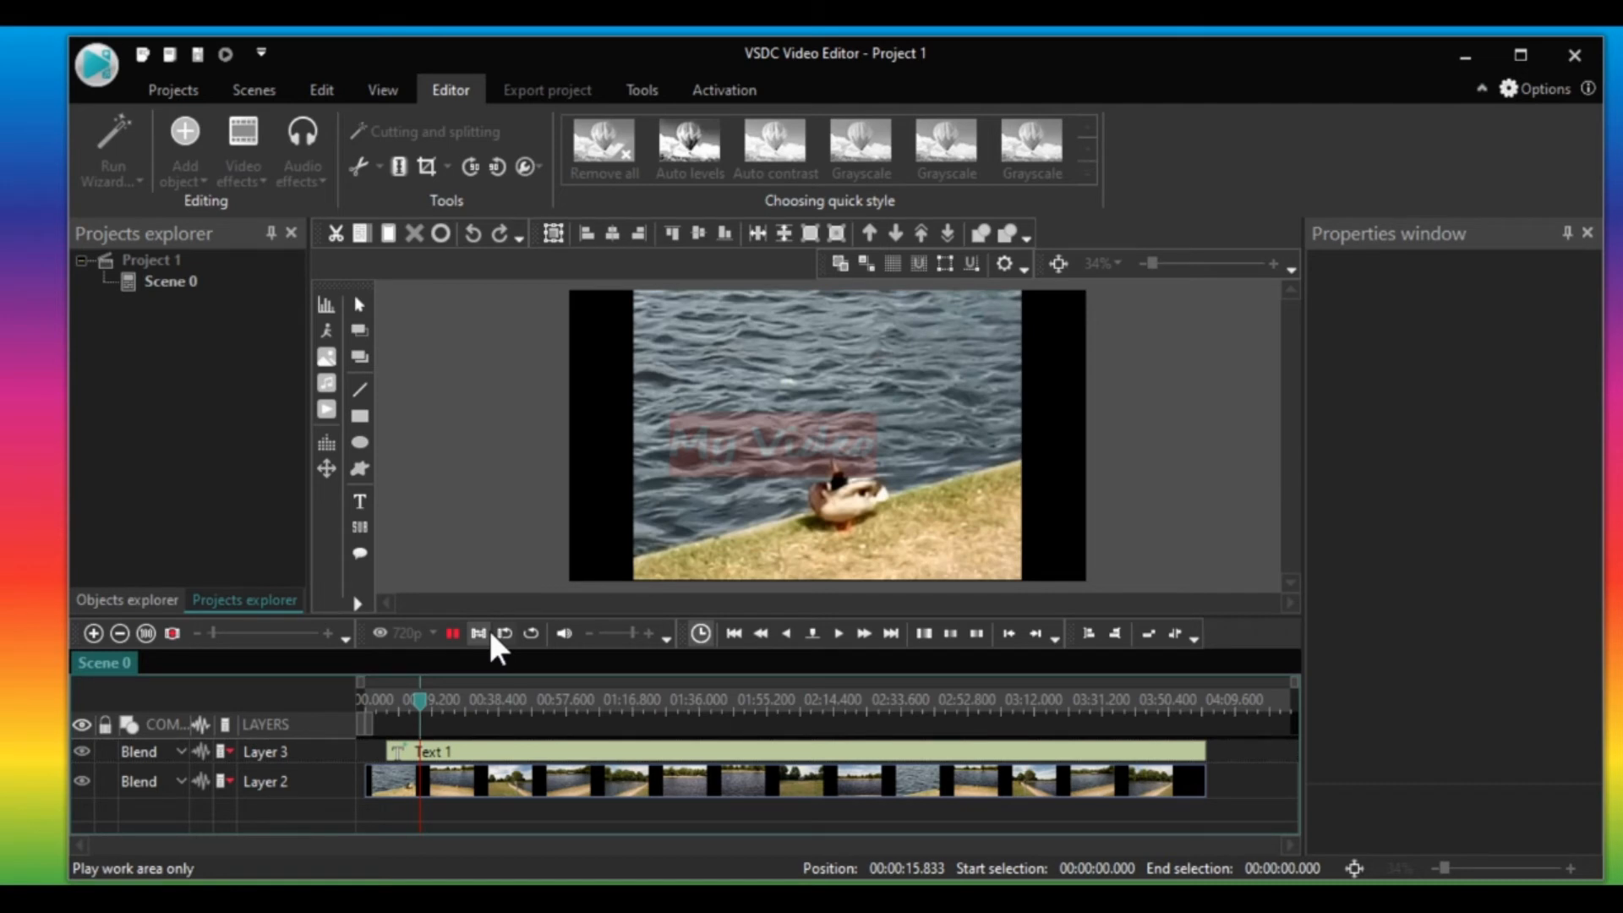
pyautogui.click(452, 634)
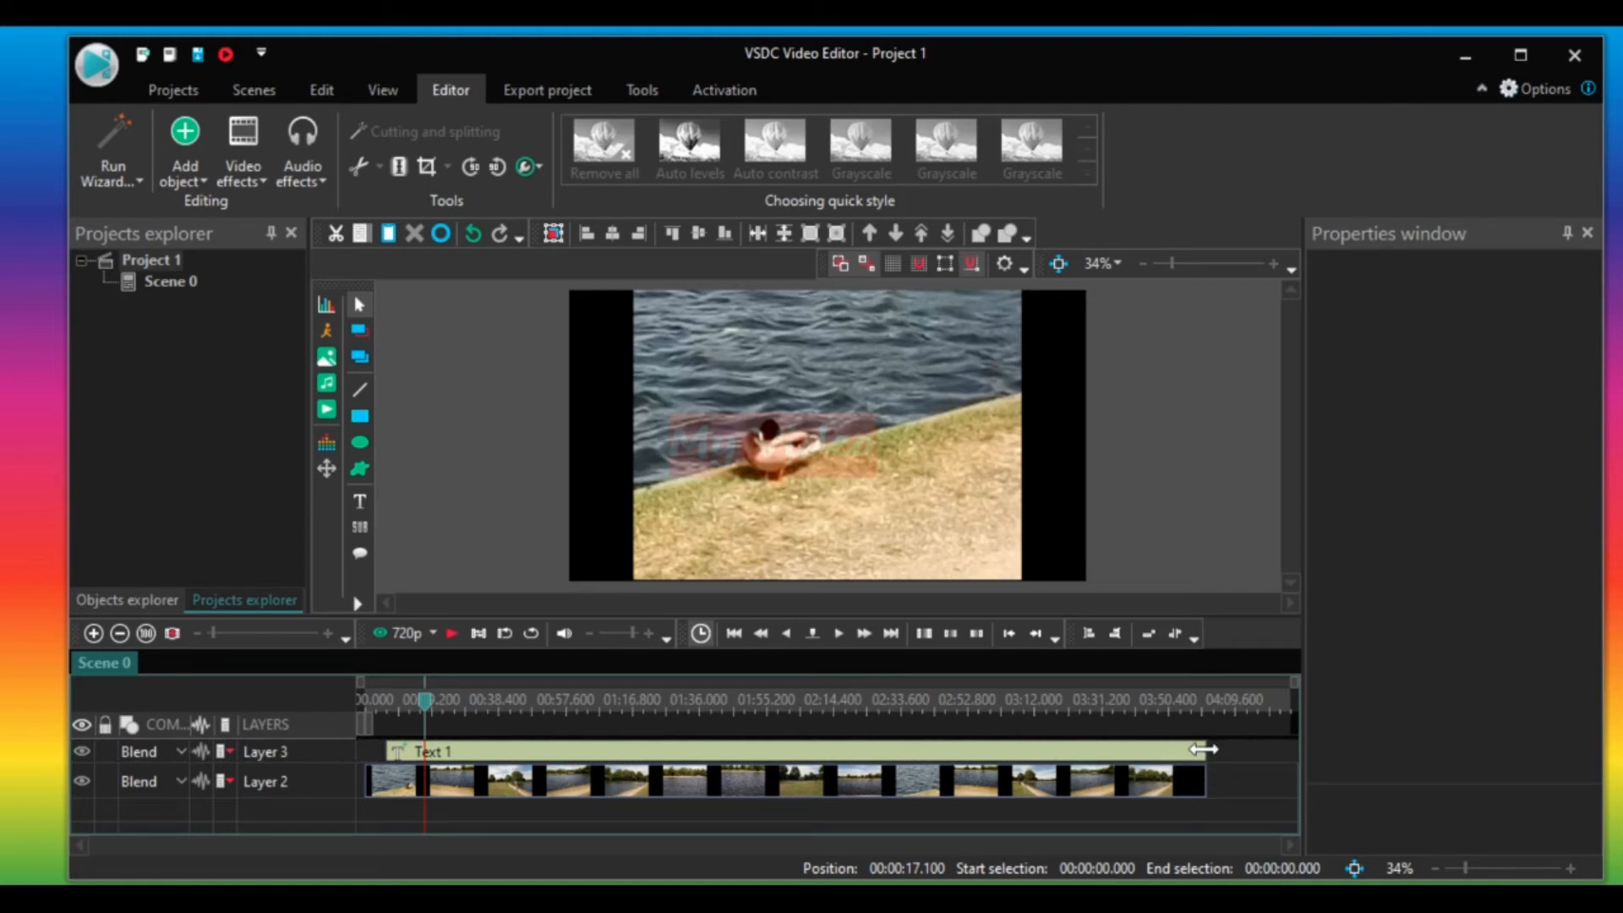
# Delete the "My Video" text object from the project.
pyautogui.moveTo(1203, 748)
pyautogui.mouseDown()
pyautogui.moveTo(815, 749)
pyautogui.moveTo(1194, 756)
pyautogui.mouseUp()
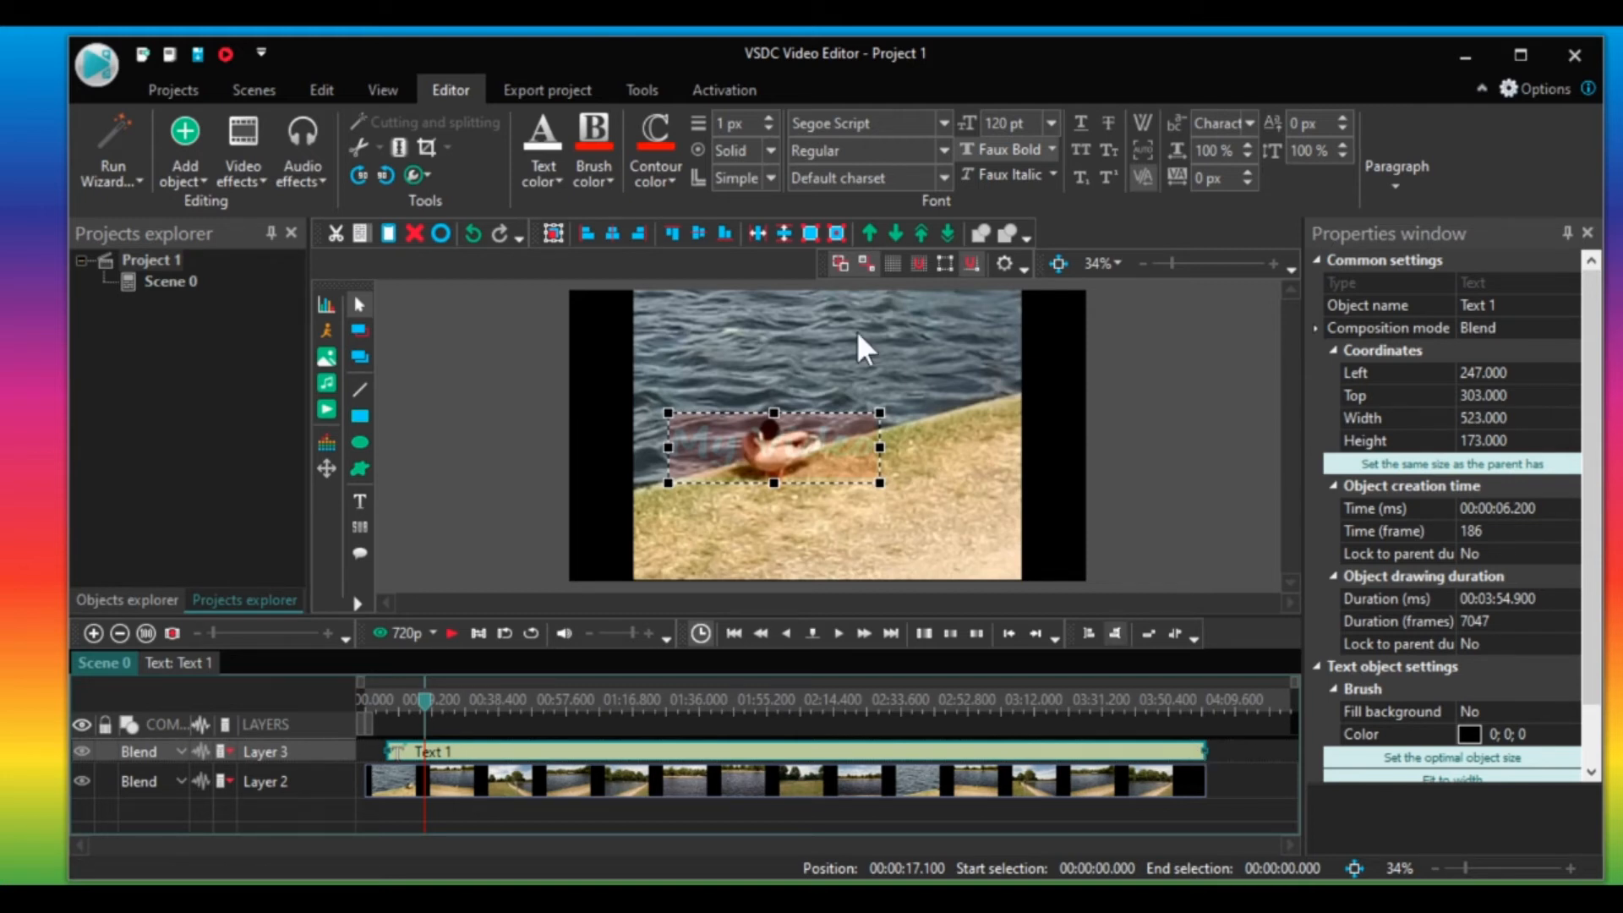
pyautogui.moveTo(755, 458); pyautogui.dragTo(750, 448)
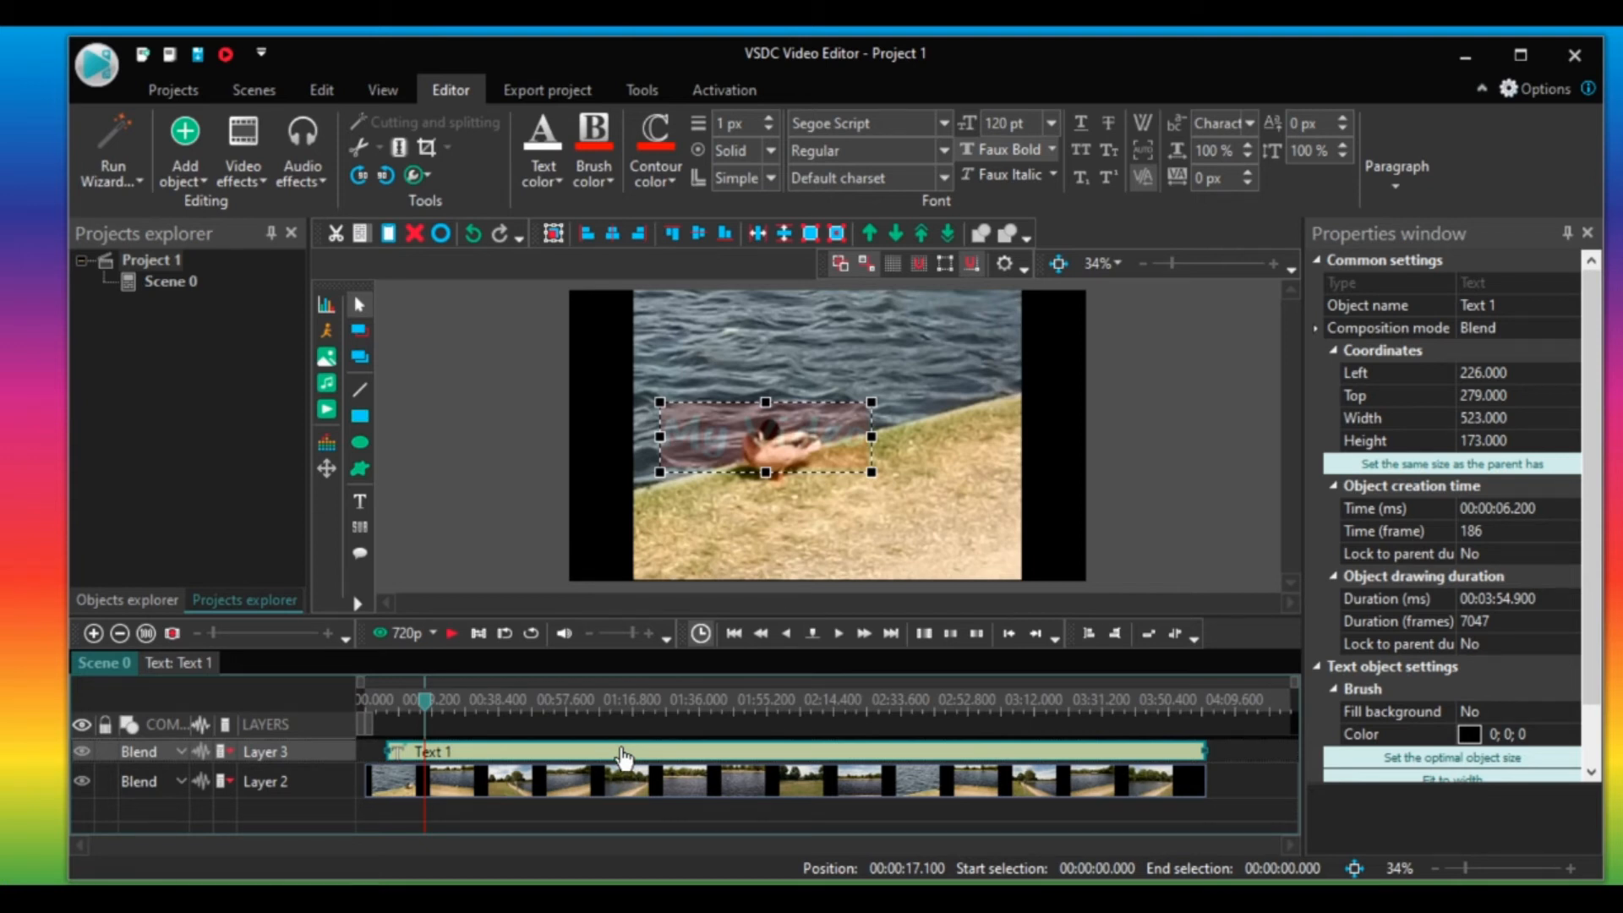
pyautogui.press('Delete')
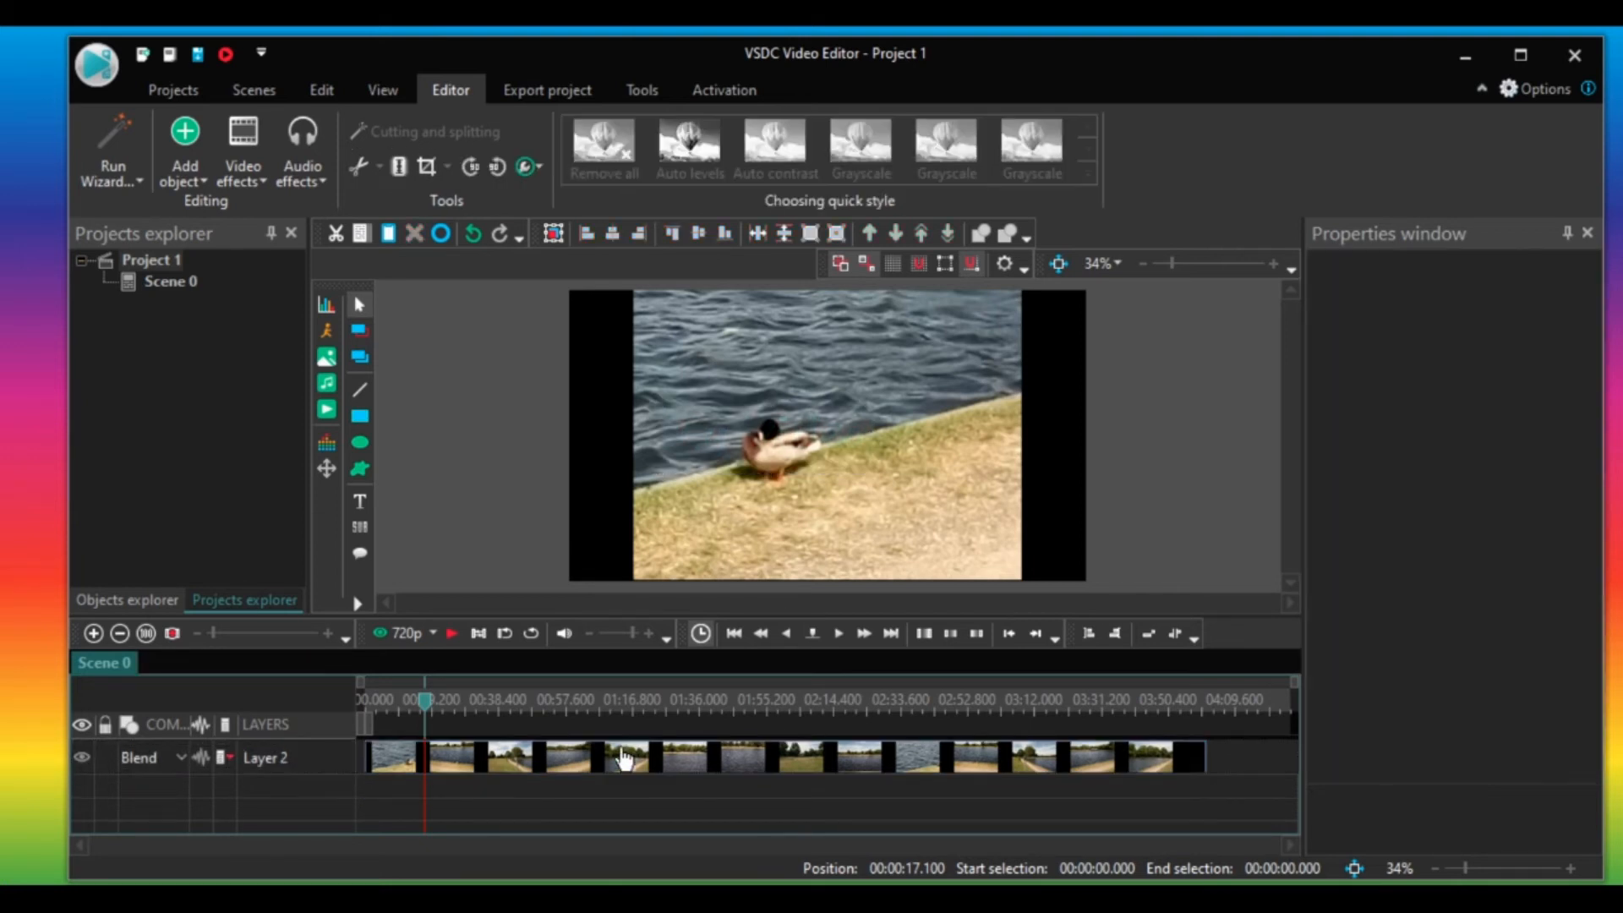
# Insert the fhlwee image at the timeline start and scale it down to about 318 by 182 near the right.
pyautogui.moveTo(425, 702); pyautogui.dragTo(374, 701)
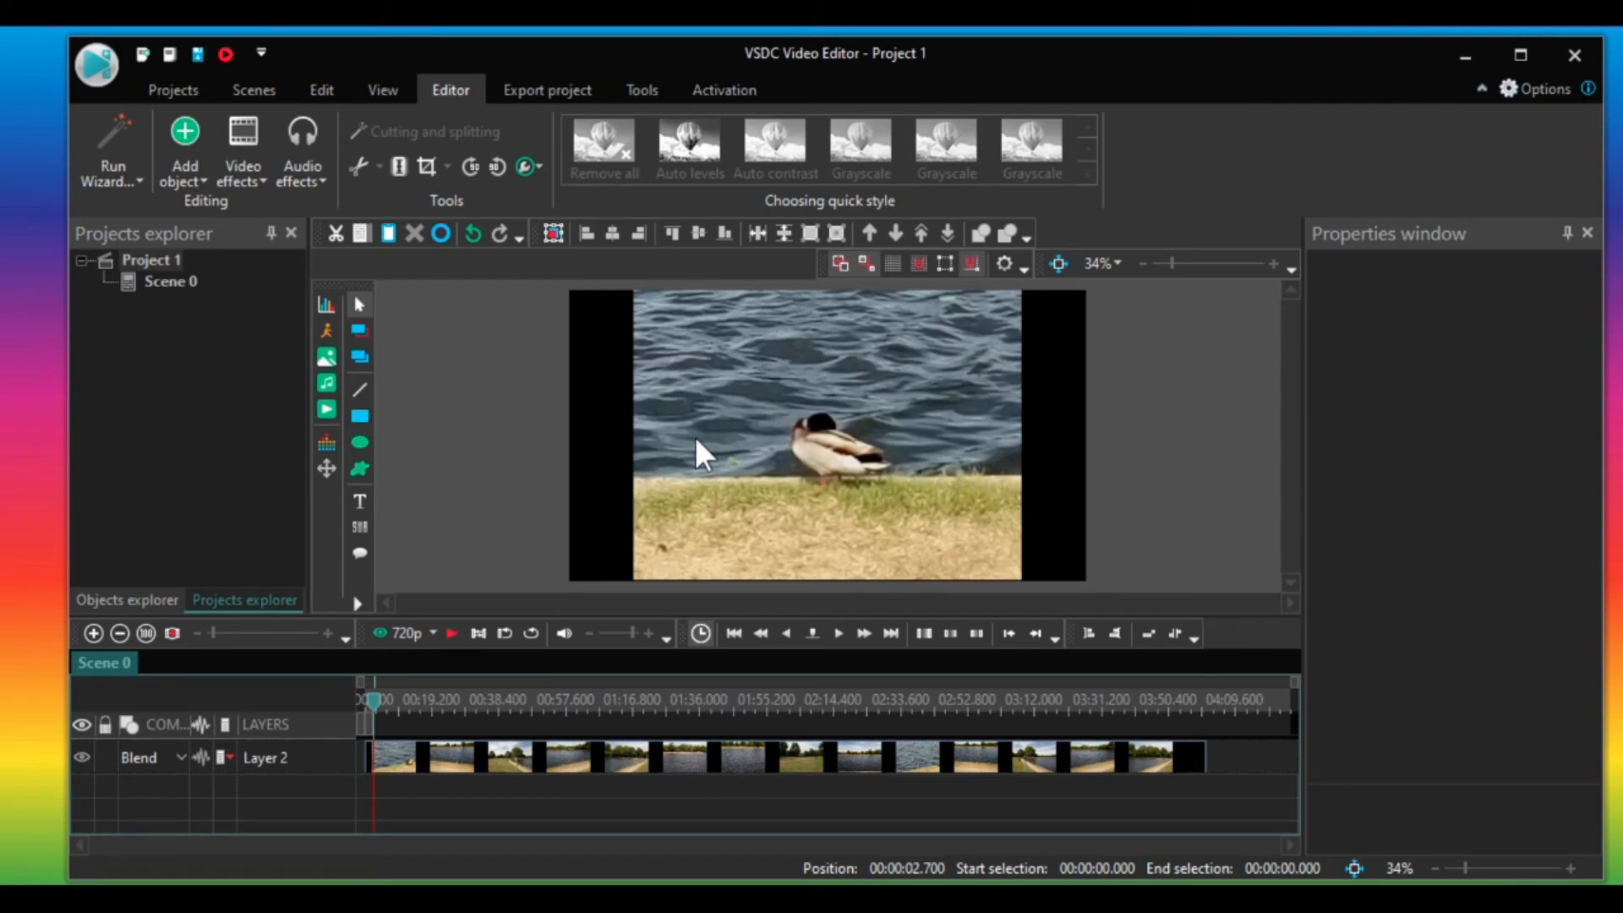
pyautogui.click(326, 357)
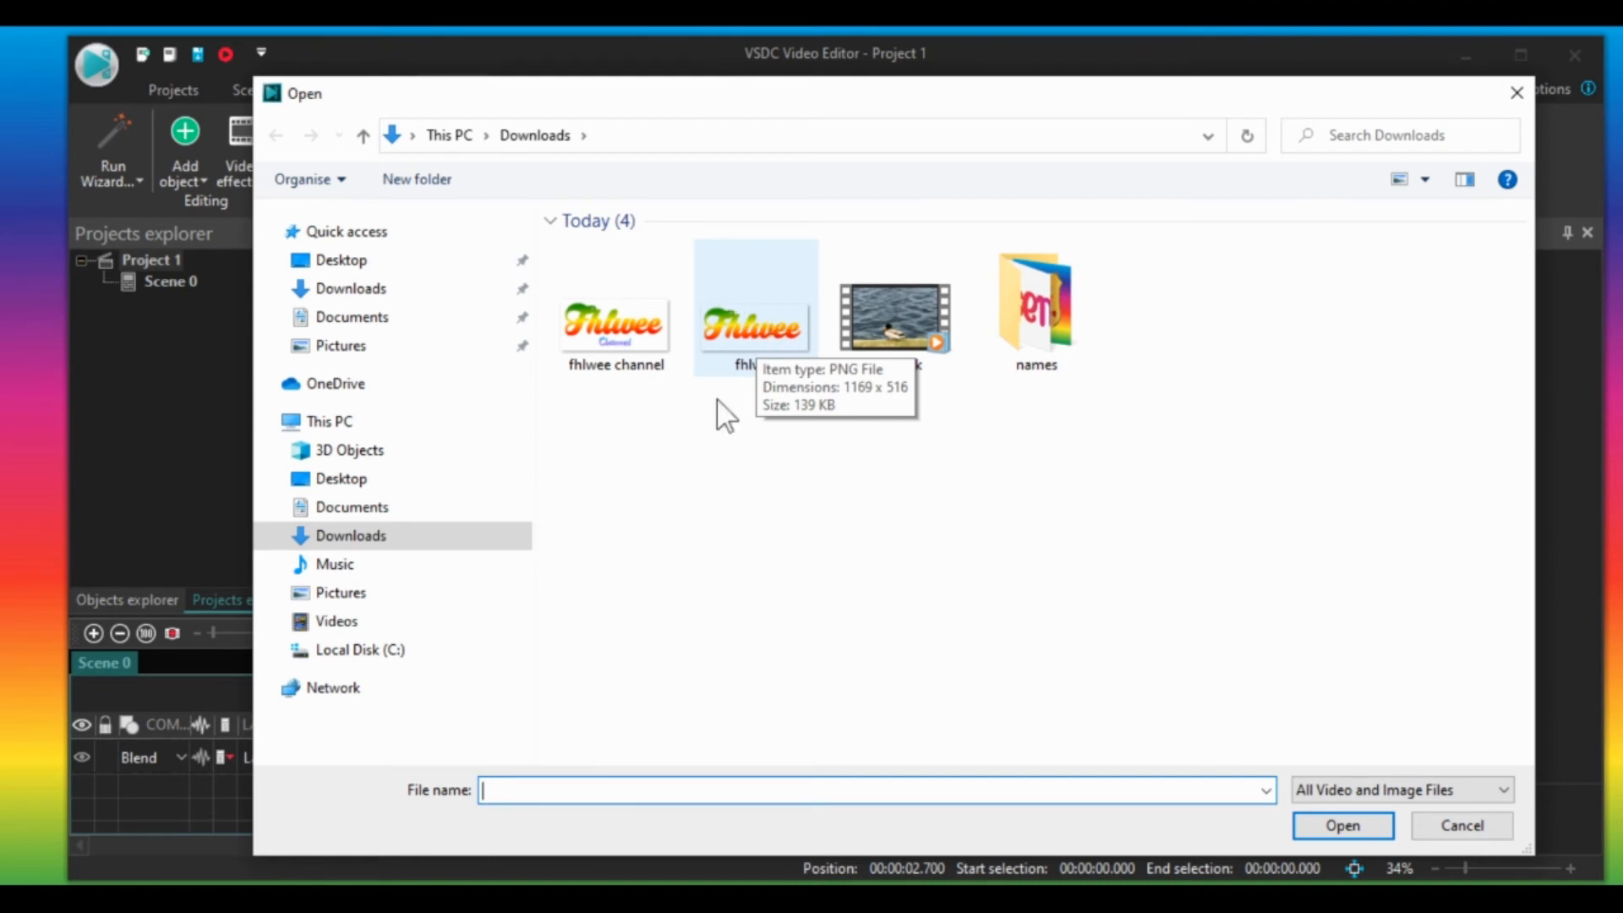
pyautogui.doubleClick(756, 330)
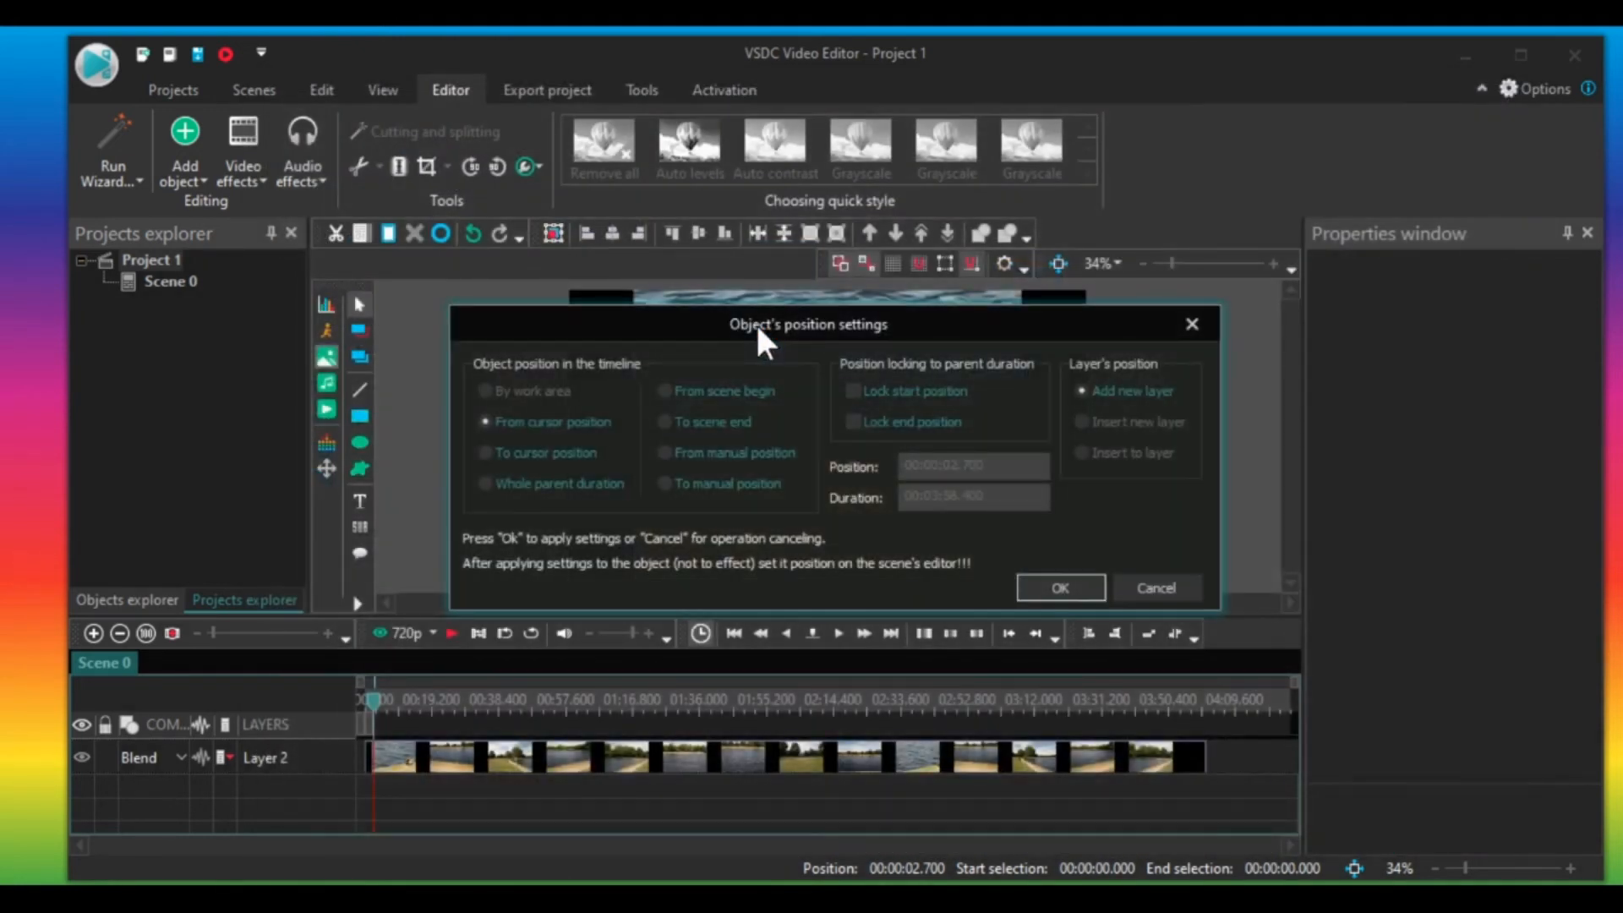
pyautogui.click(1058, 586)
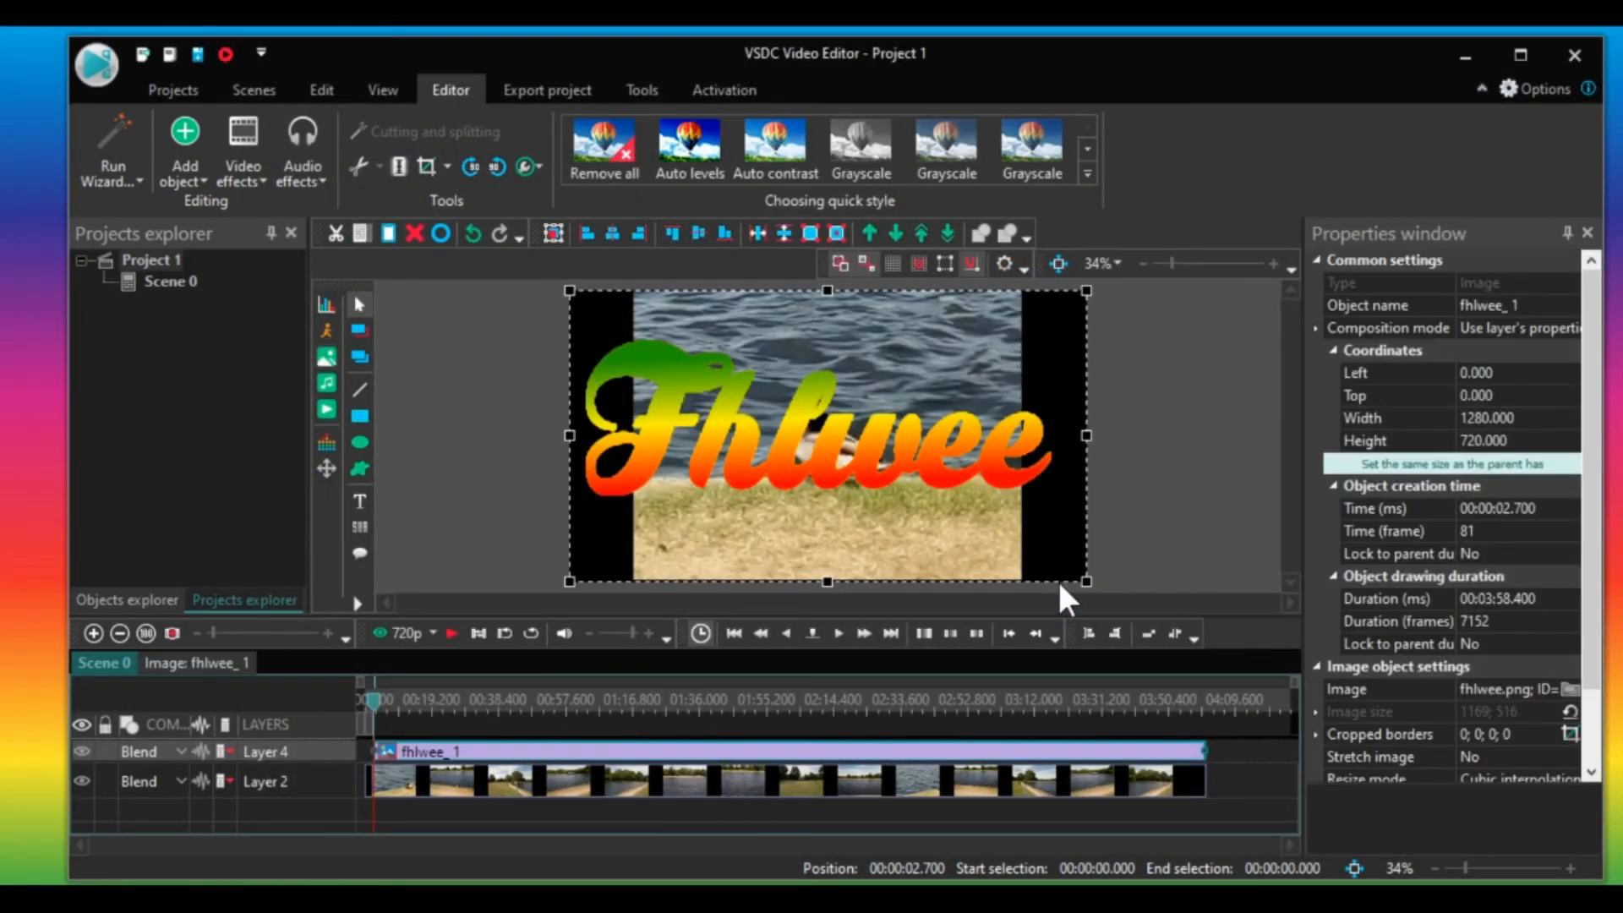
pyautogui.moveTo(1085, 581); pyautogui.dragTo(954, 419)
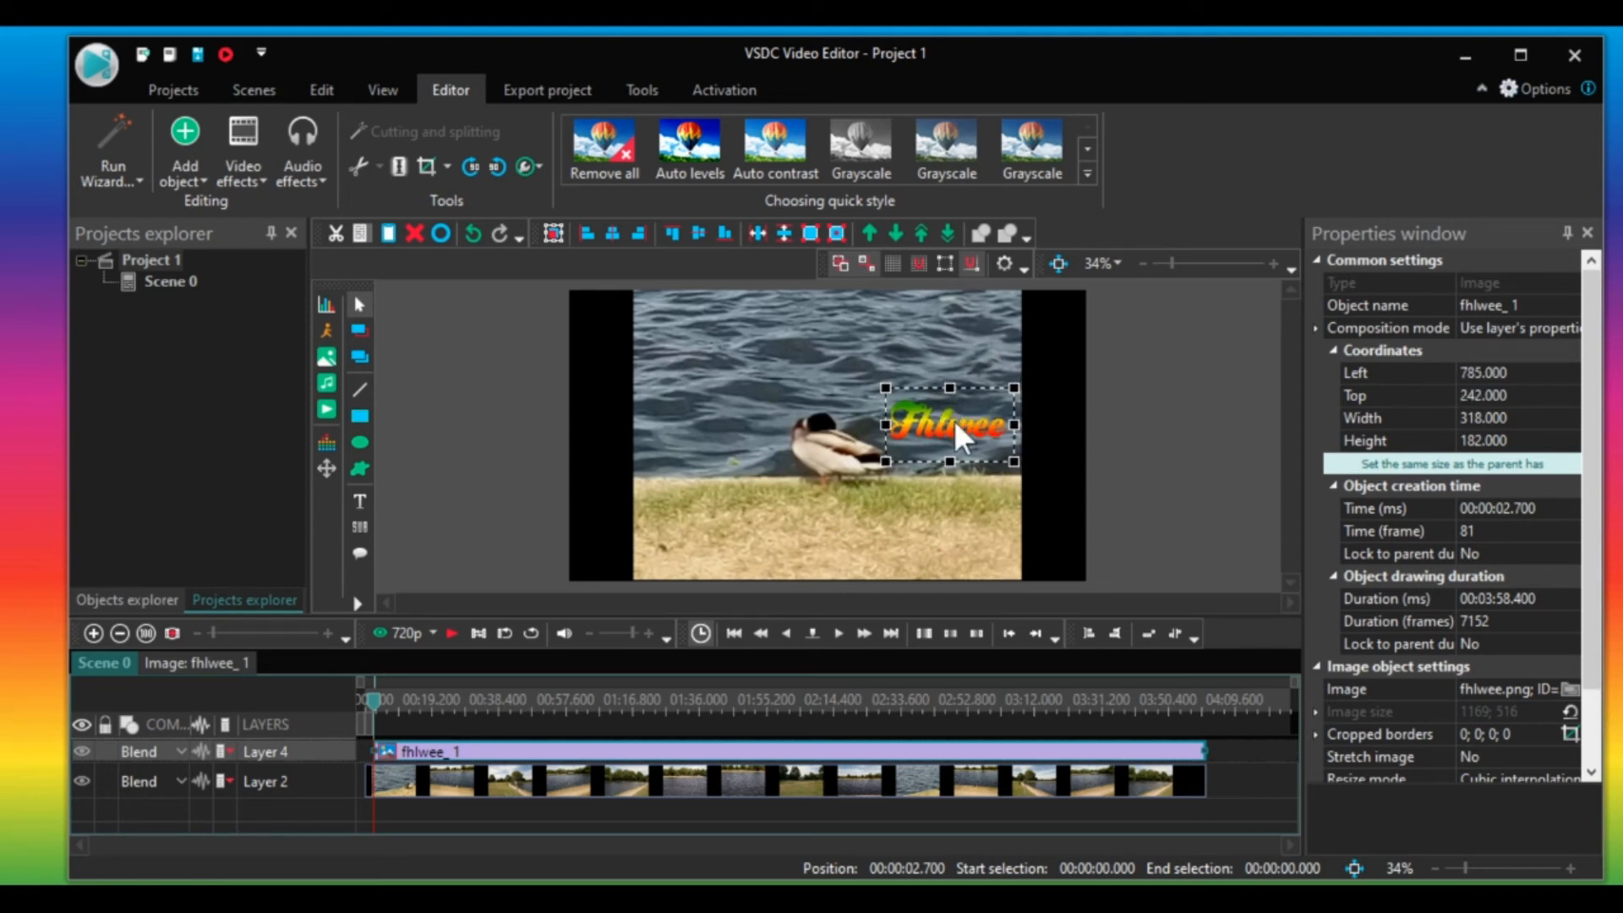
# Lower the image object's opacity to 31%.
pyautogui.click(538, 166)
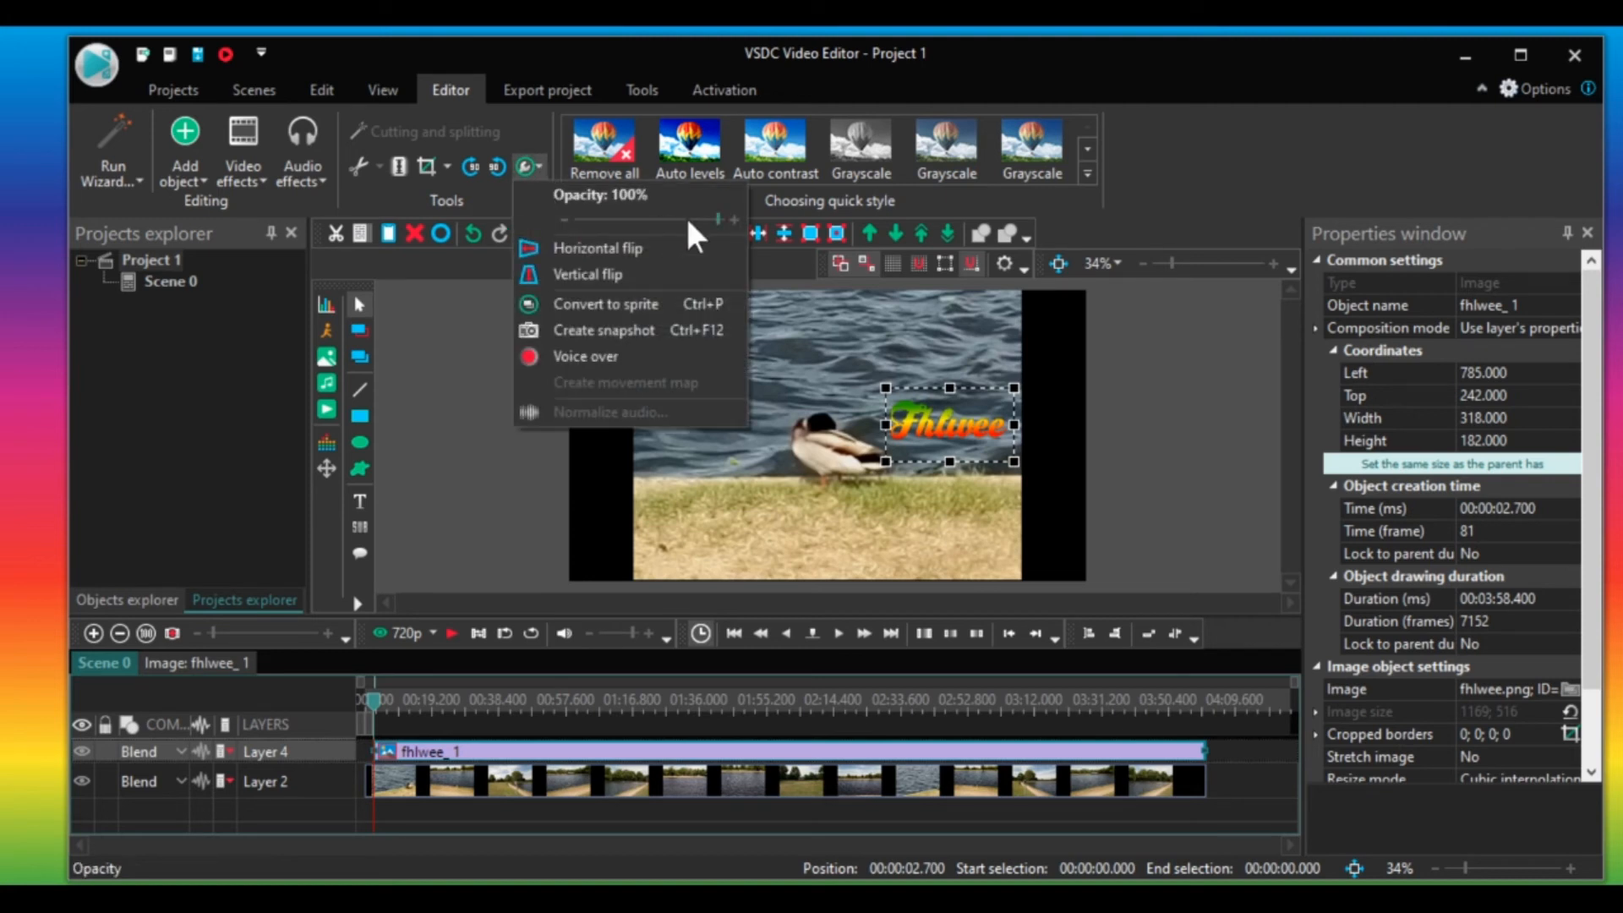
pyautogui.moveTo(717, 211); pyautogui.dragTo(626, 209)
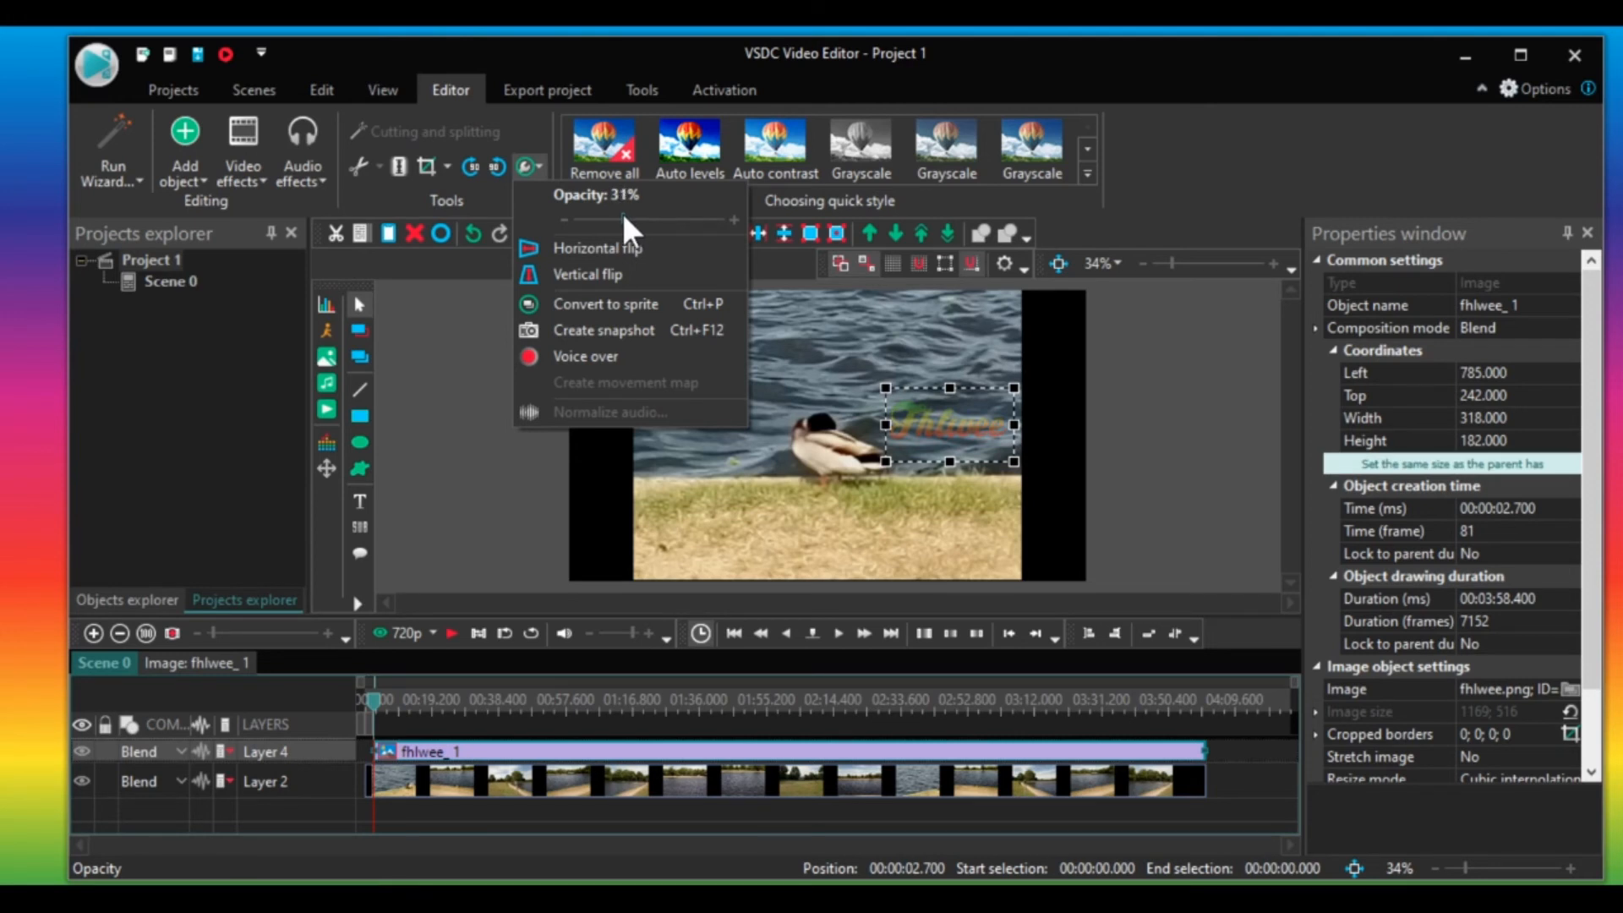
pyautogui.click(464, 423)
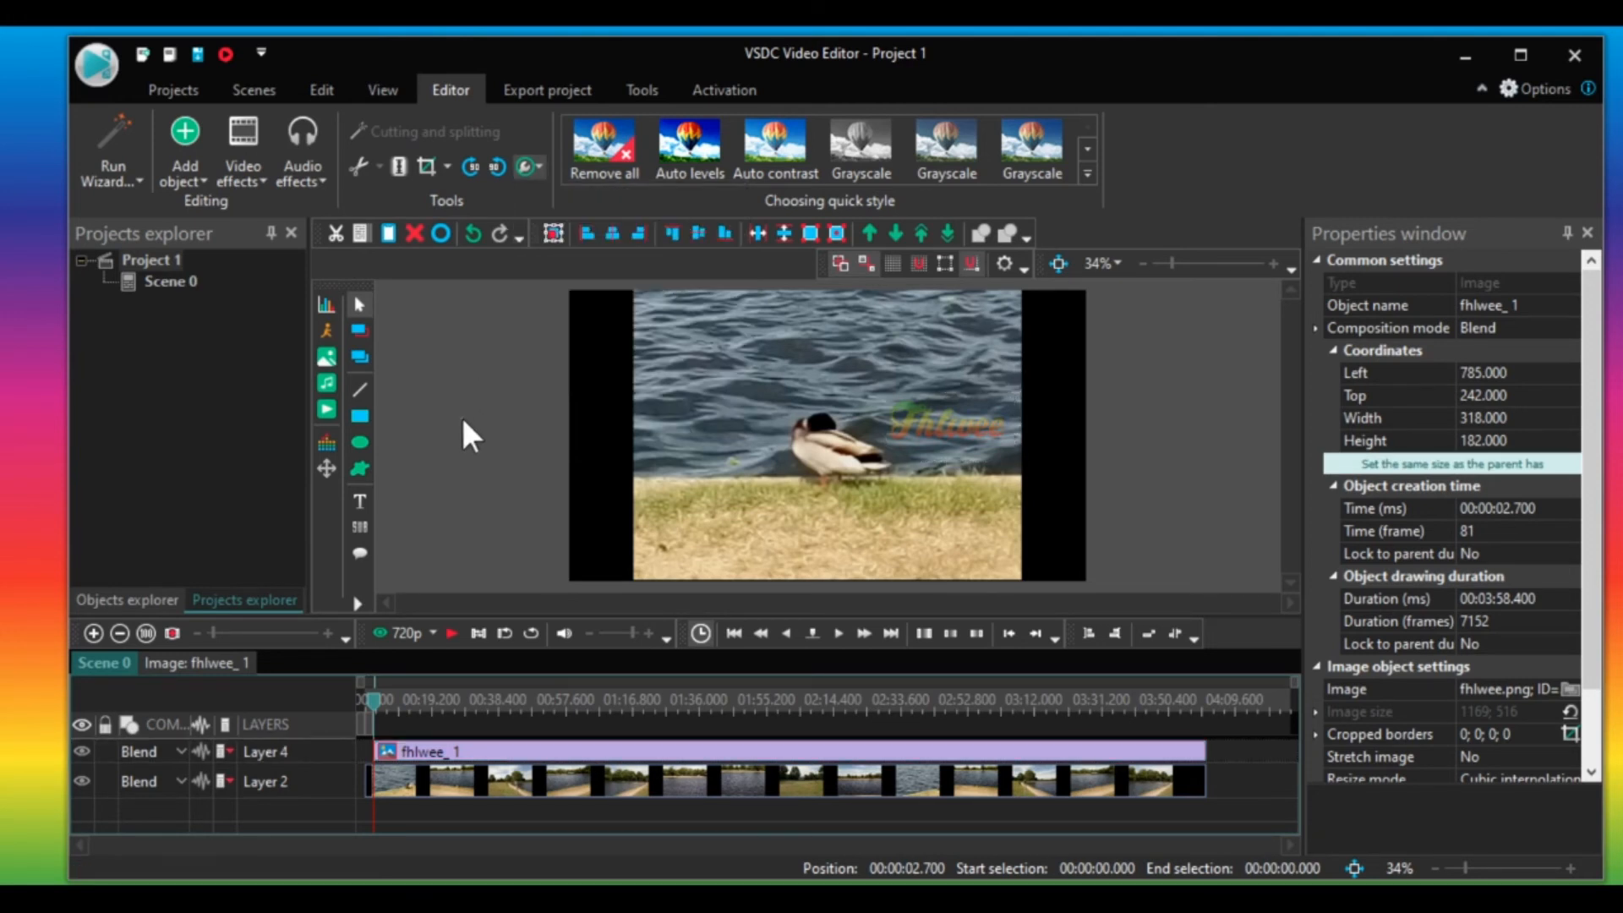
pyautogui.click(464, 422)
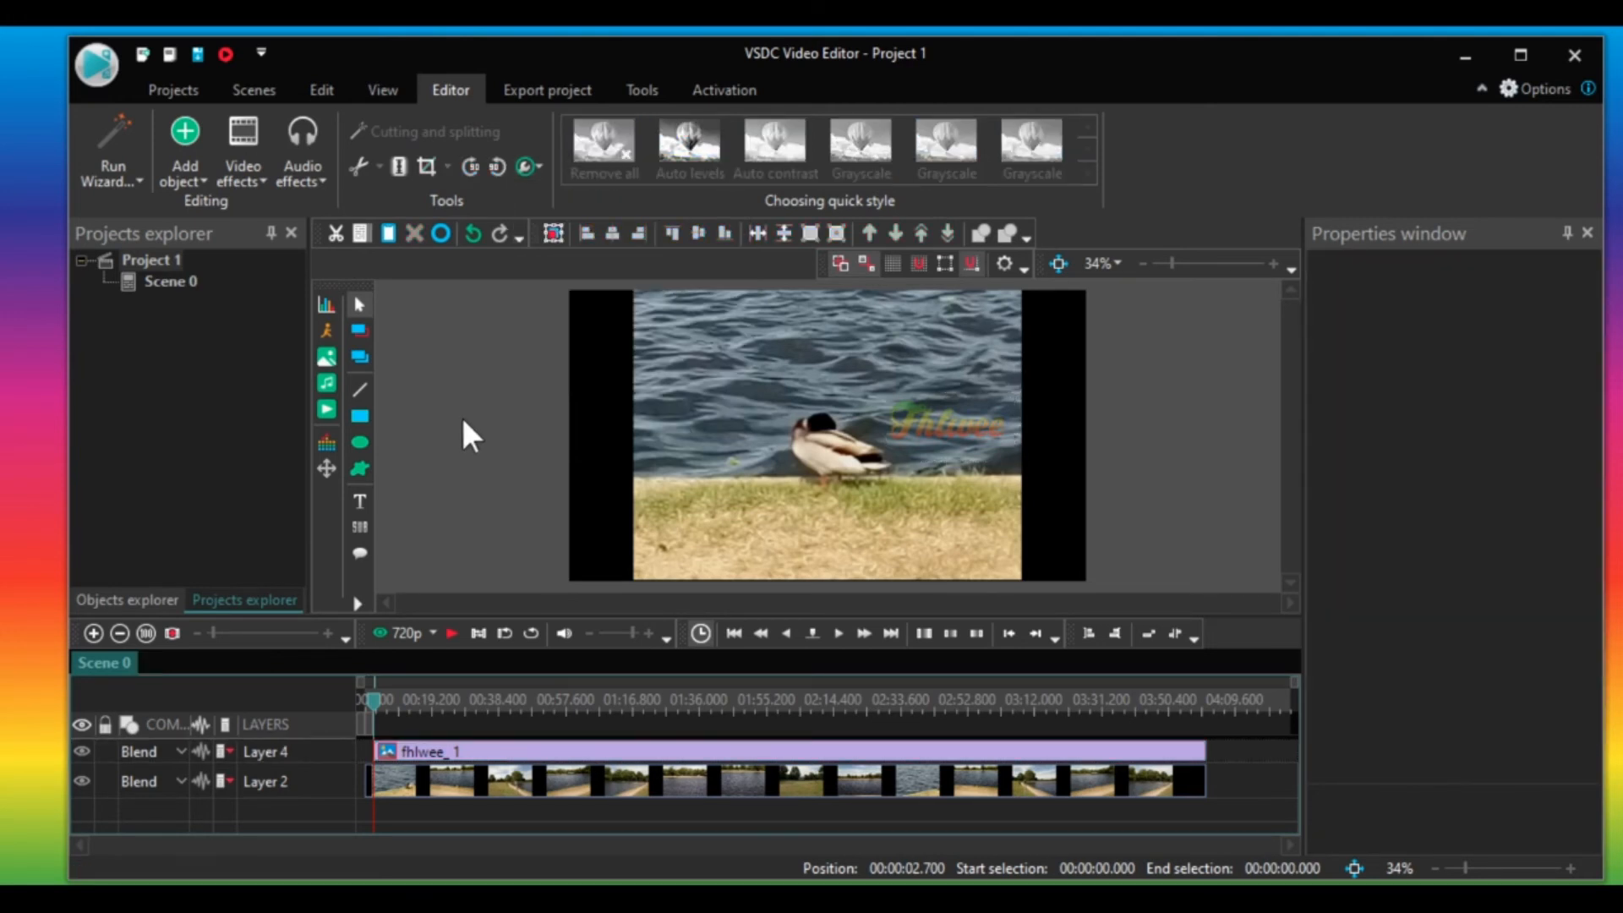
# Play back the preview to check the watermark over the clip.
pyautogui.click(452, 633)
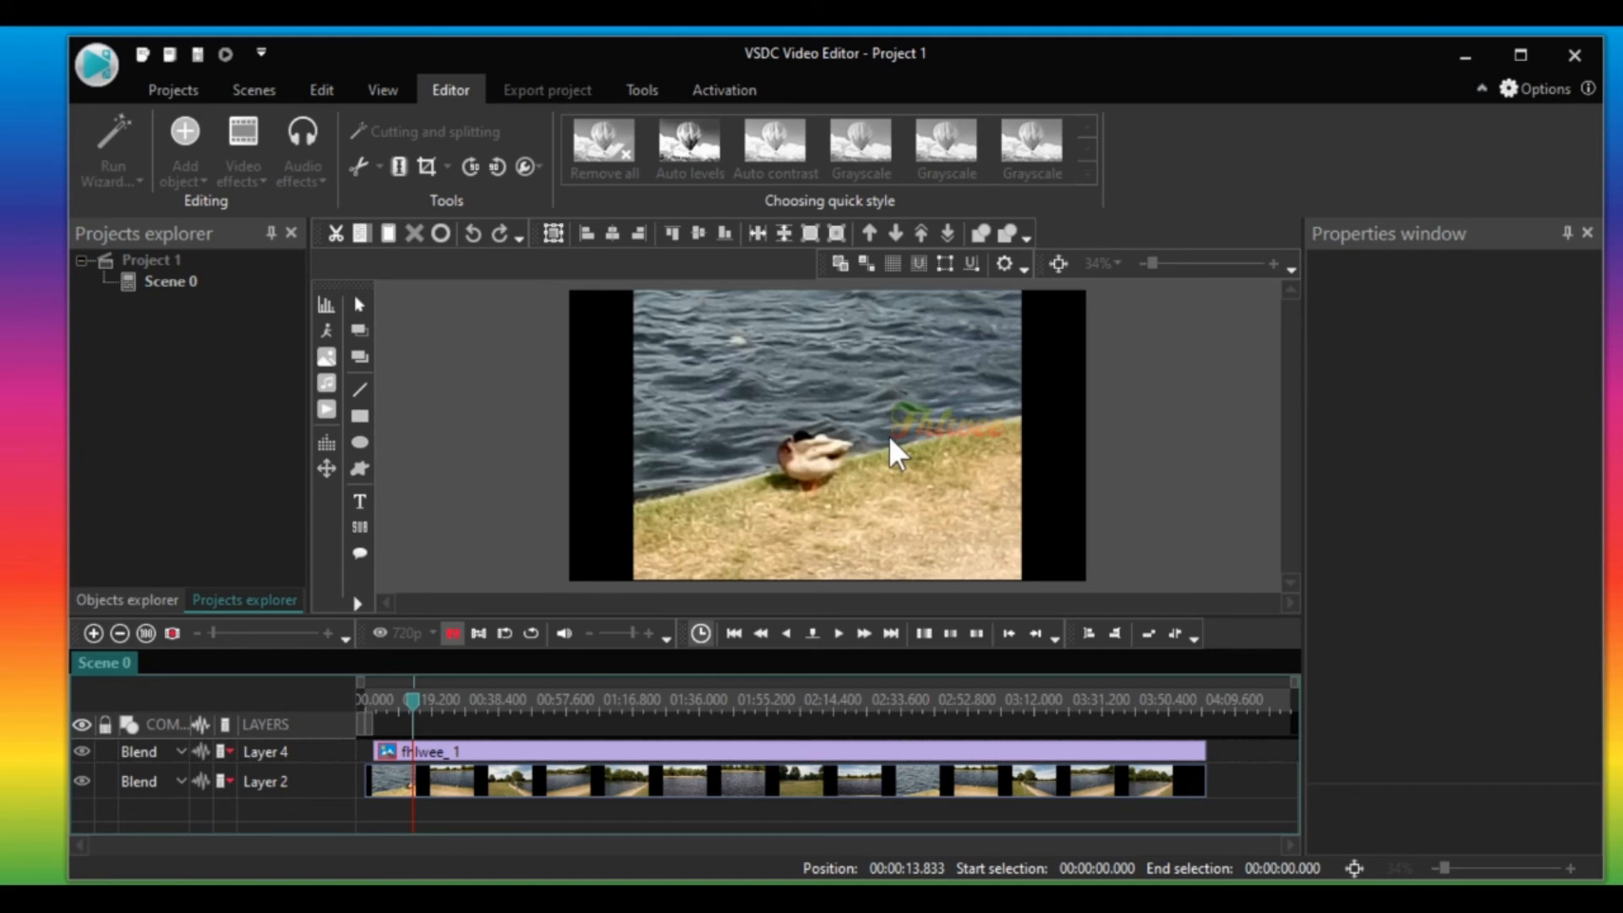
pyautogui.press('space')
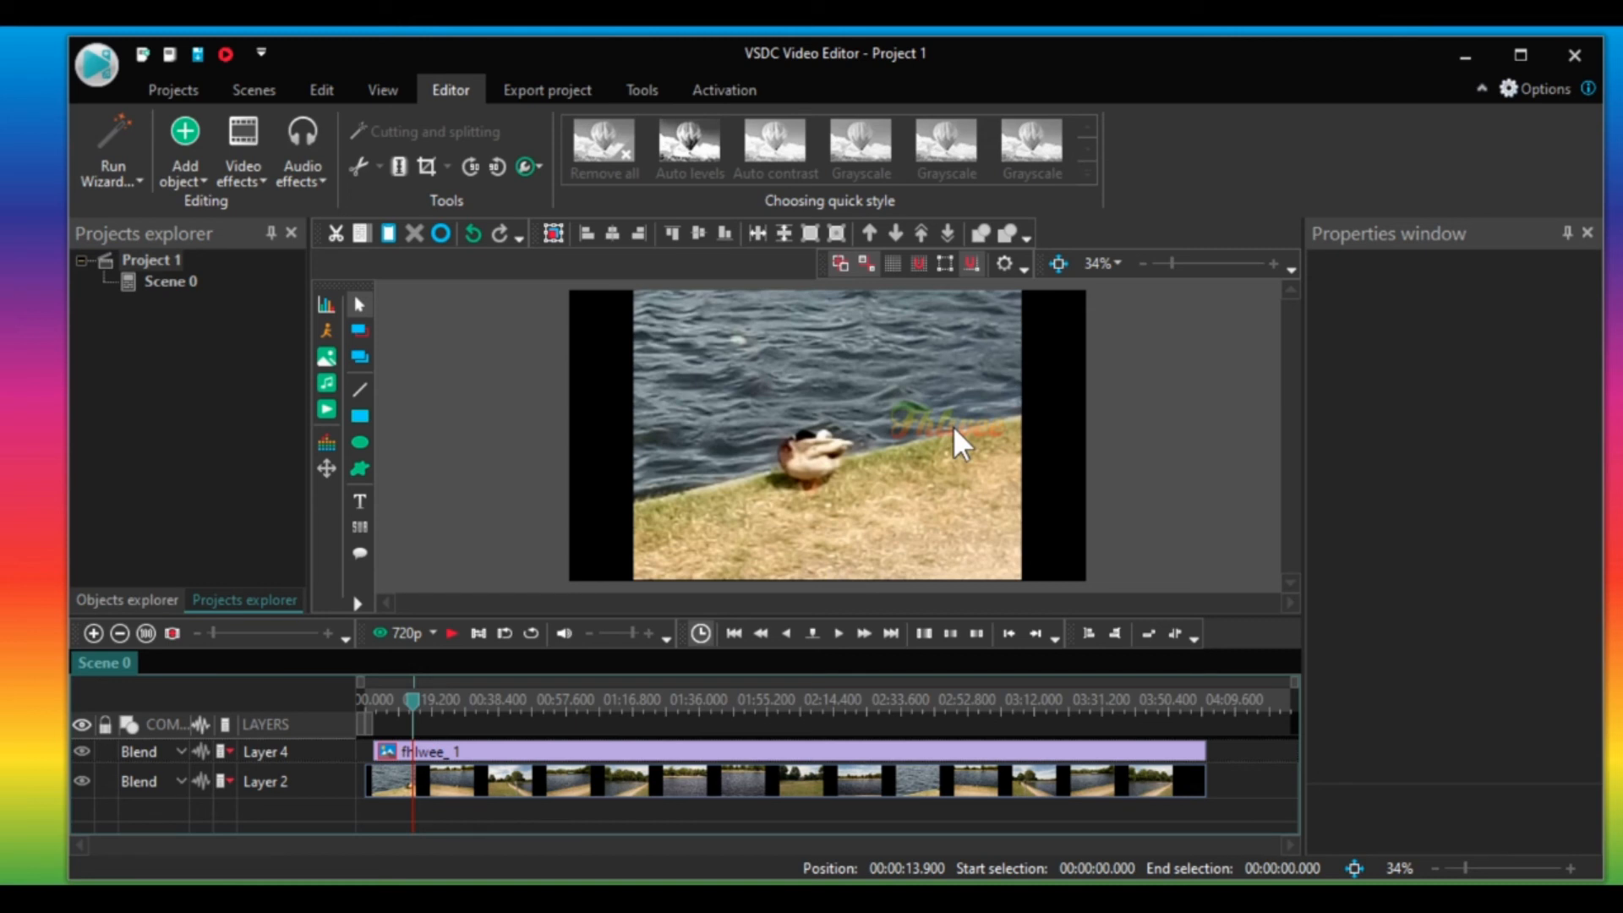
pyautogui.moveTo(957, 429); pyautogui.dragTo(945, 431)
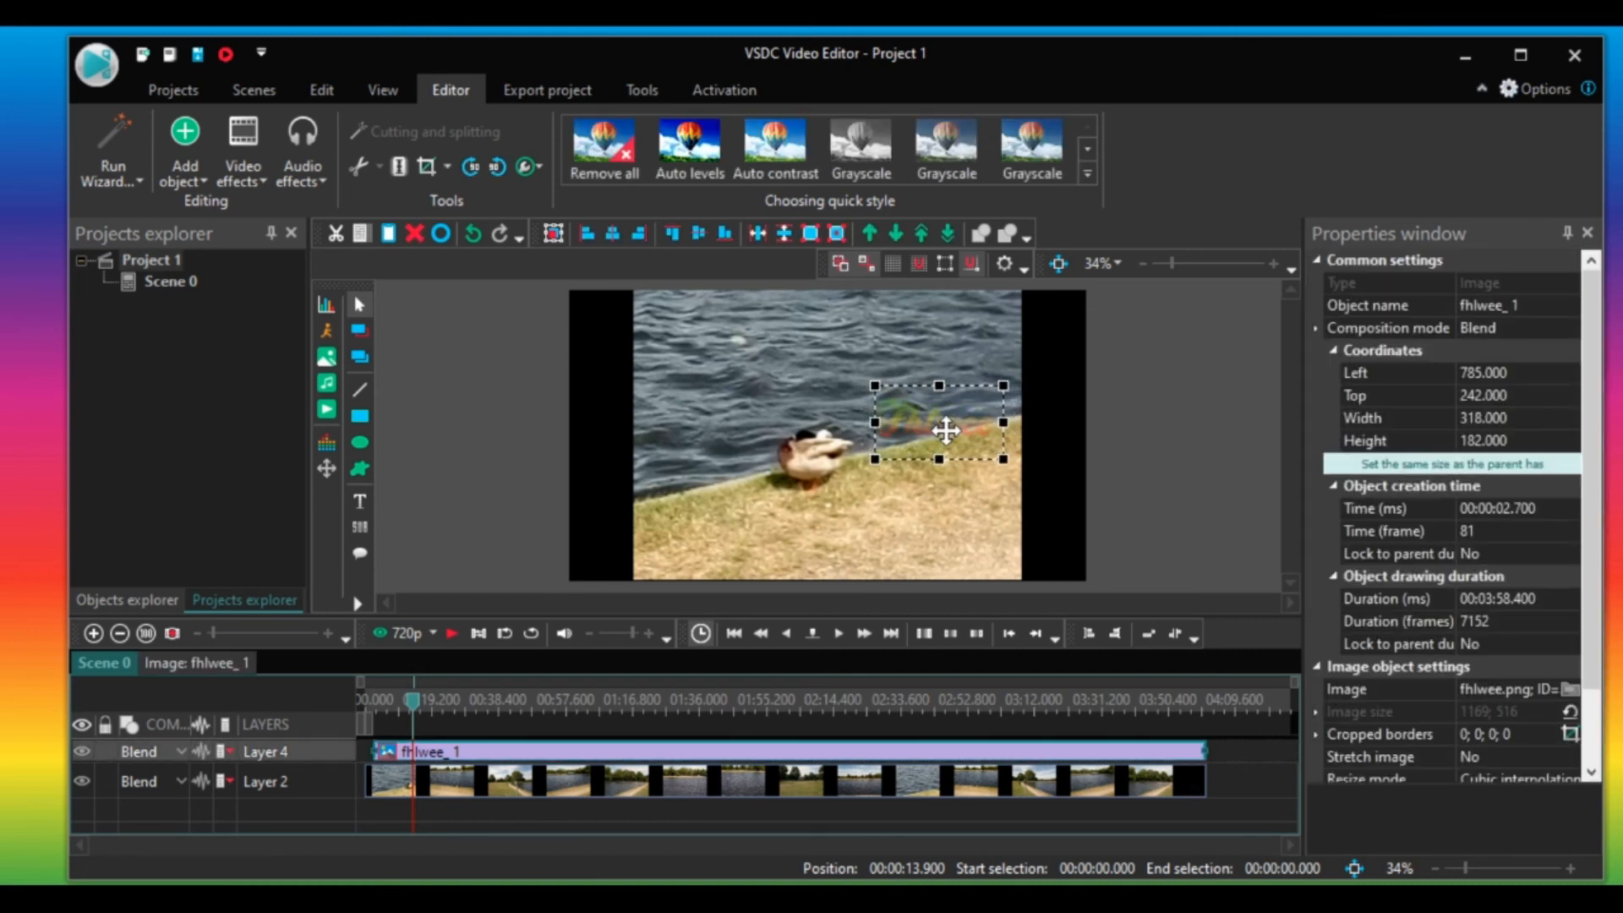
pyautogui.click(1148, 412)
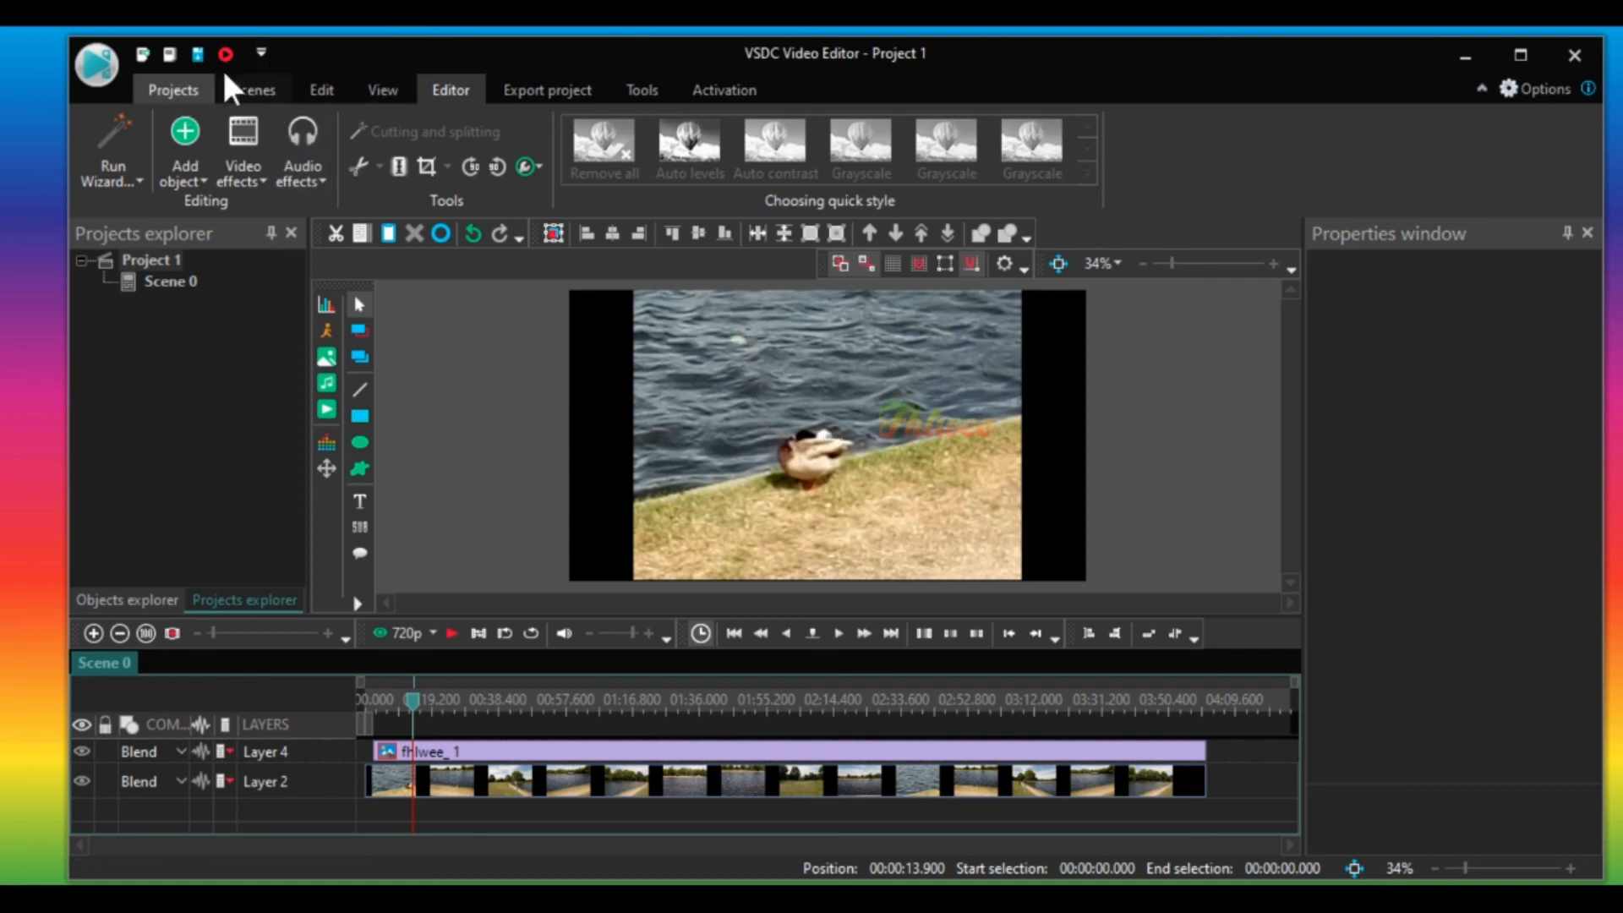
# Open the export project options.
pyautogui.click(550, 88)
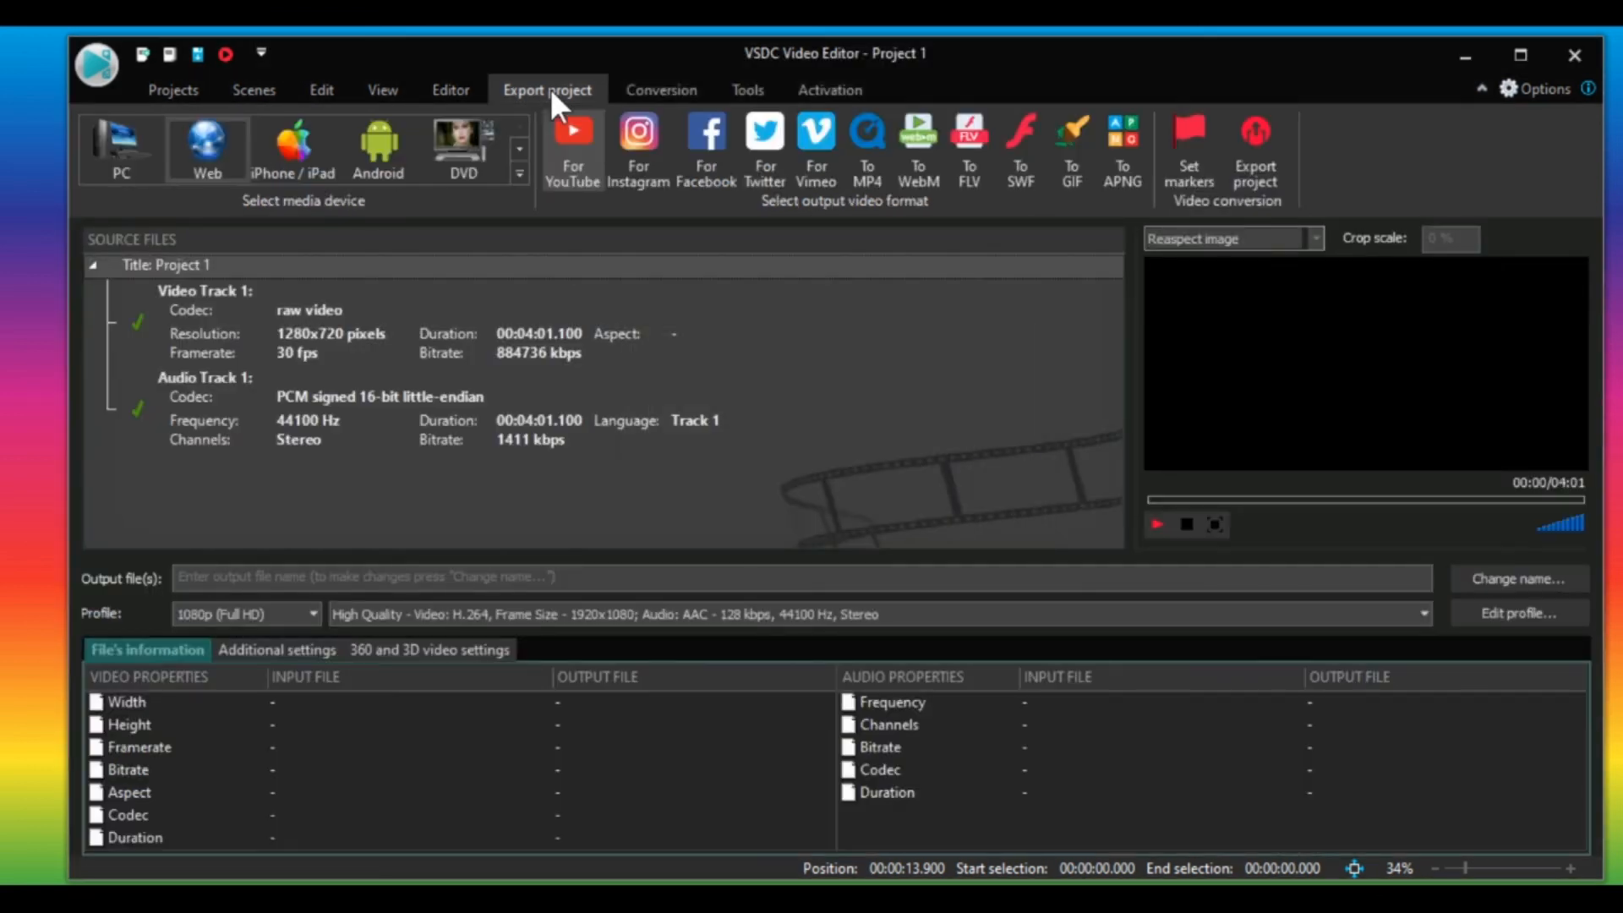